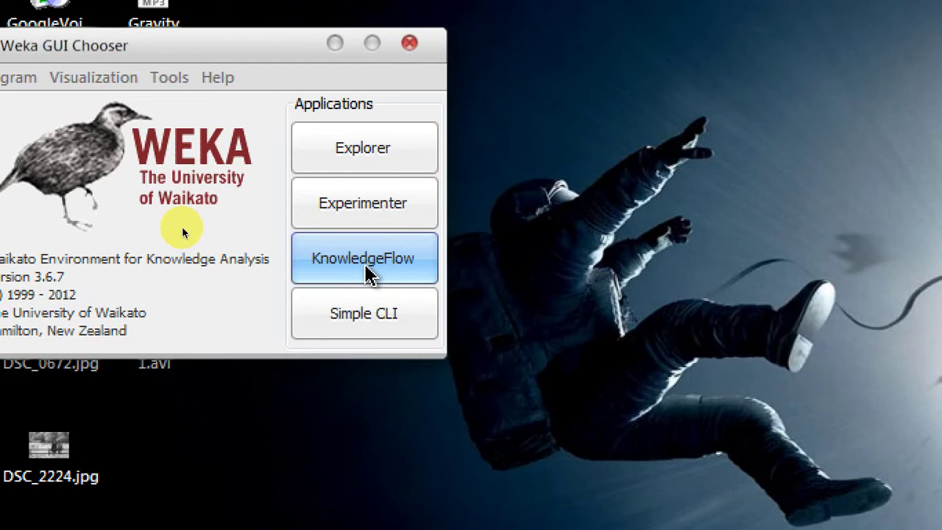
Launch KnowledgeFlow and place an ArffLoader from DataSources onto the layout.
click(368, 273)
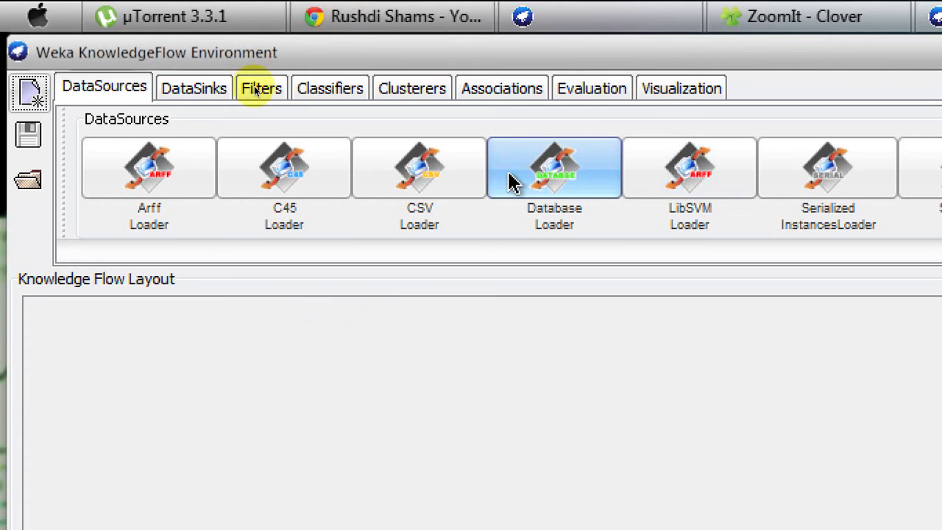
click(144, 174)
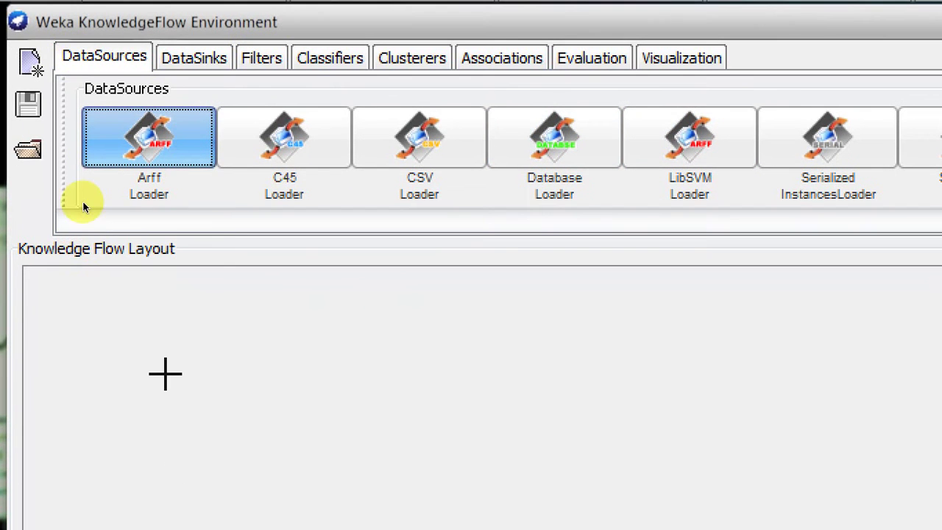
click(165, 374)
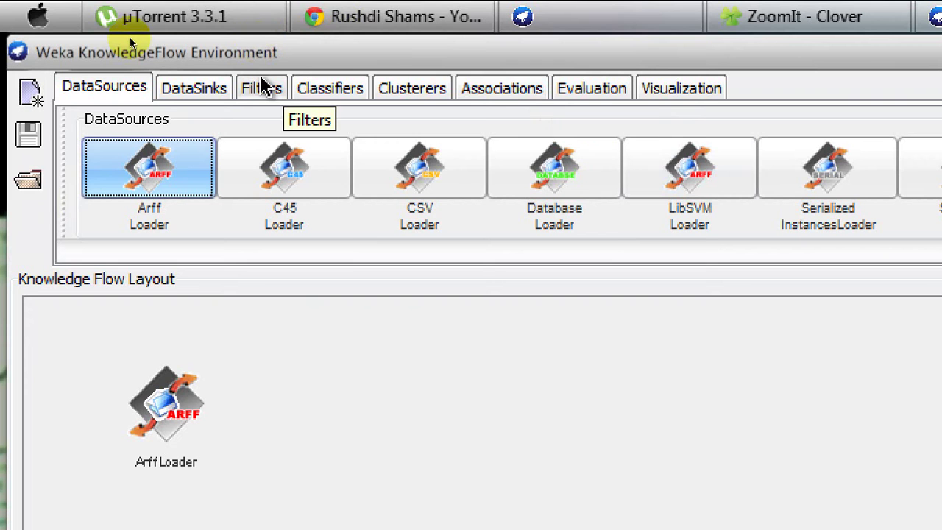
click(605, 98)
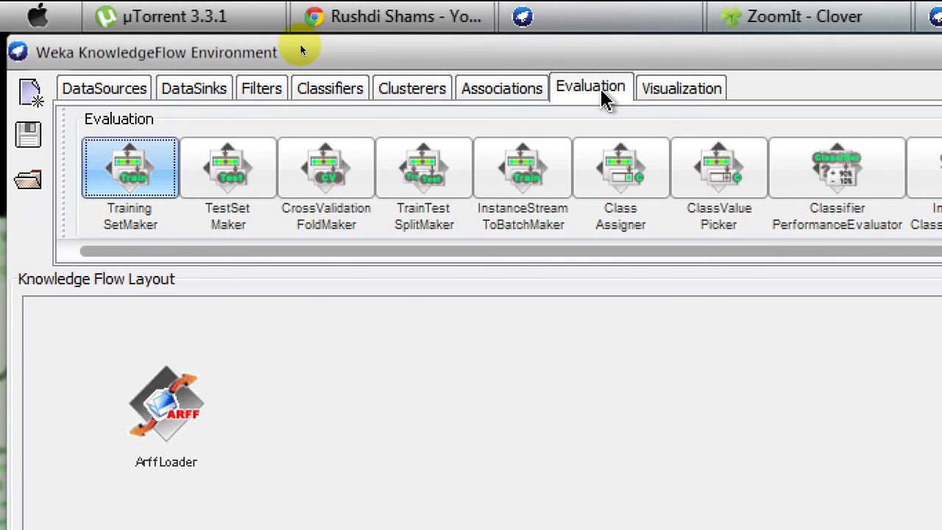
Place ClassAssigner and ClassValuePicker in a row right of the ArffLoader, then a CrossValidationFoldMaker.
click(630, 181)
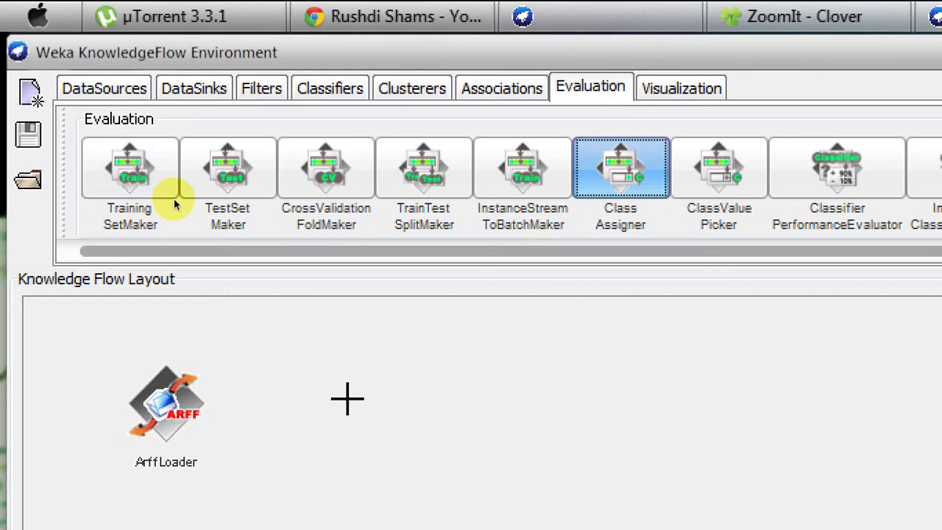
click(346, 398)
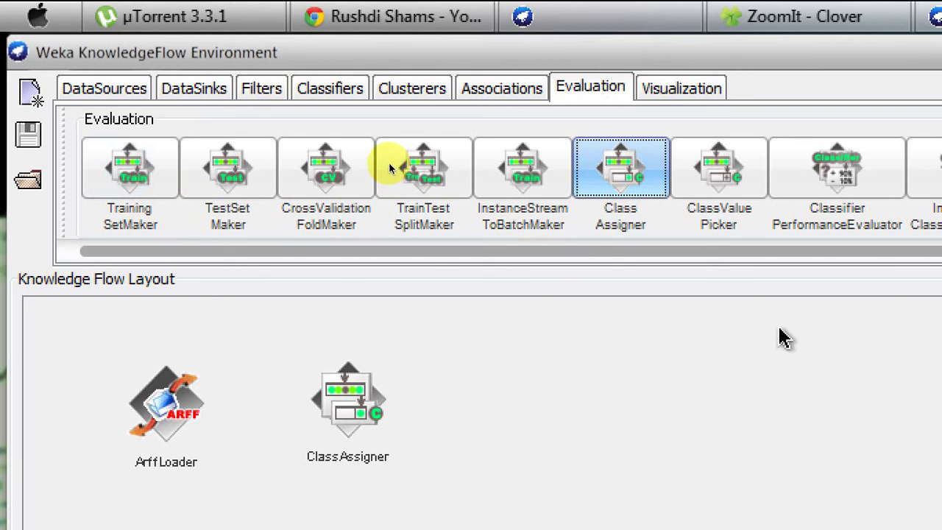
click(738, 176)
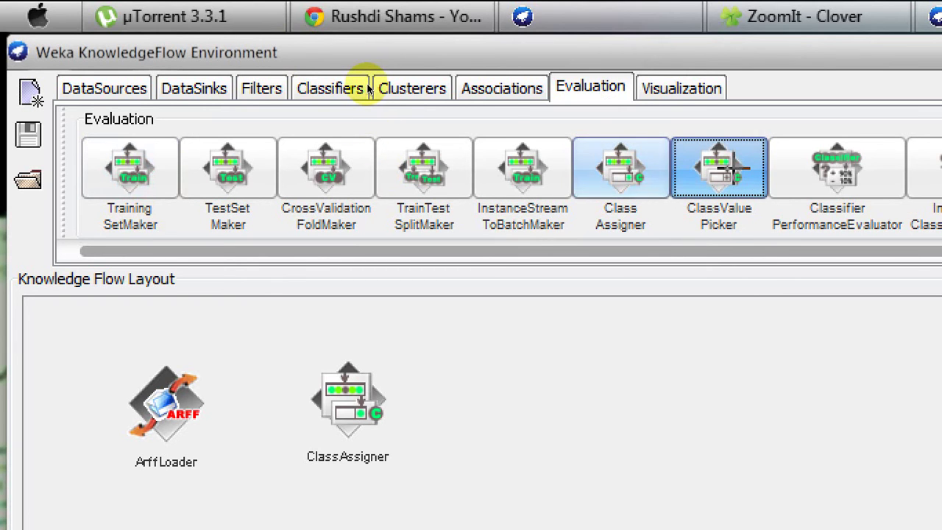
click(521, 399)
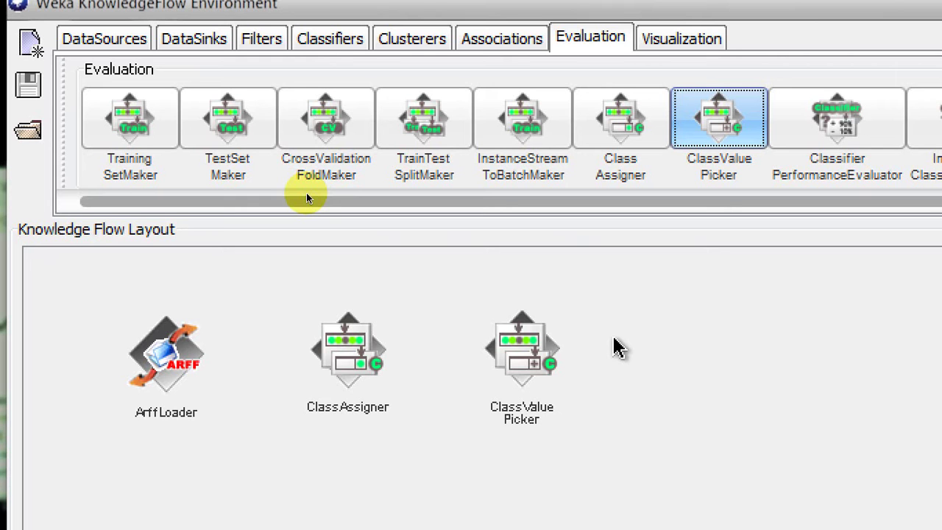
click(322, 131)
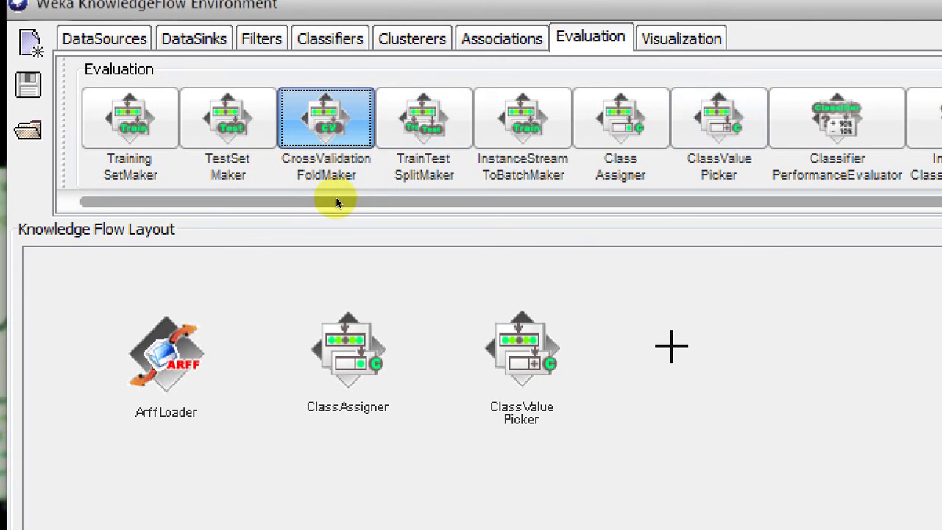
click(671, 346)
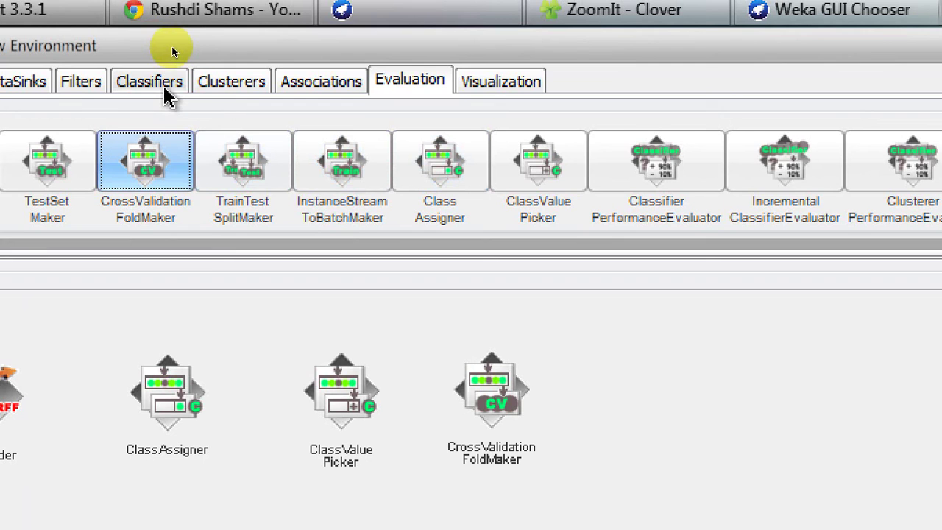
Place a NaiveBayes classifier, then scroll to the trees and place RandomForest below it.
click(164, 87)
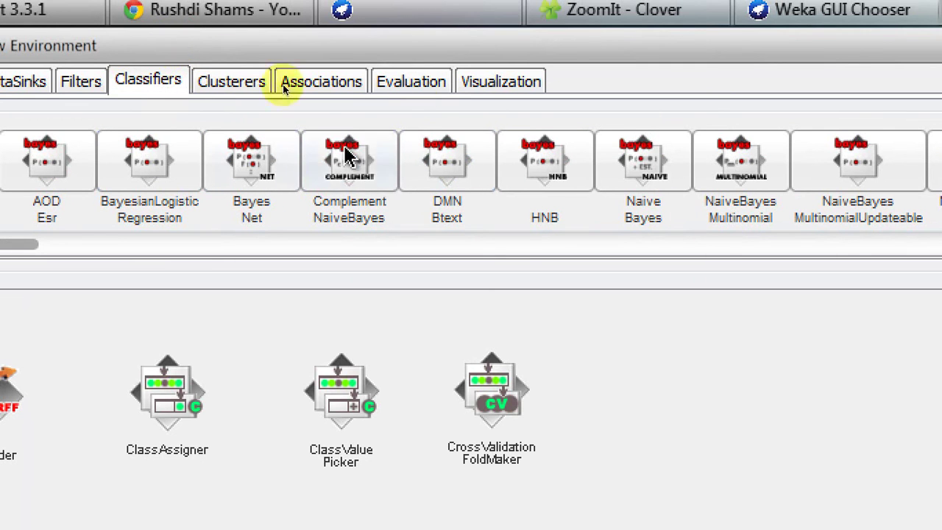
click(677, 179)
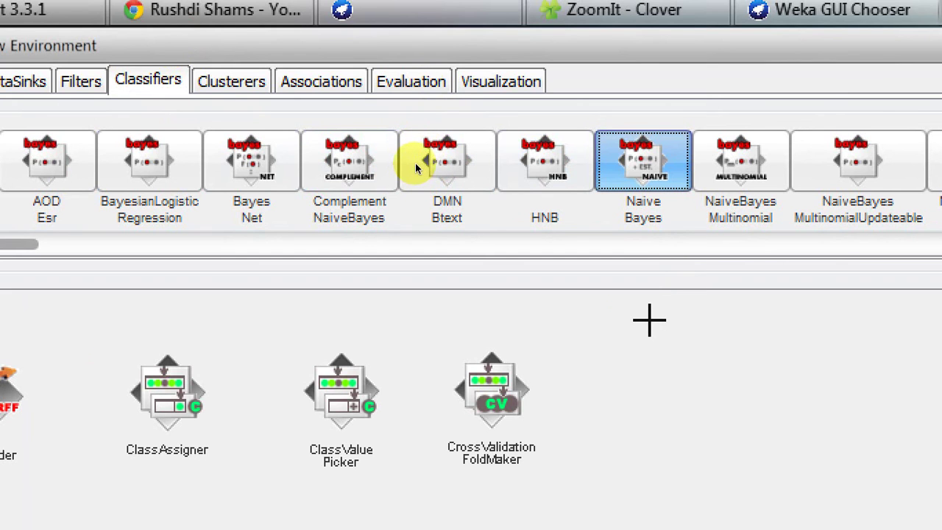
click(650, 320)
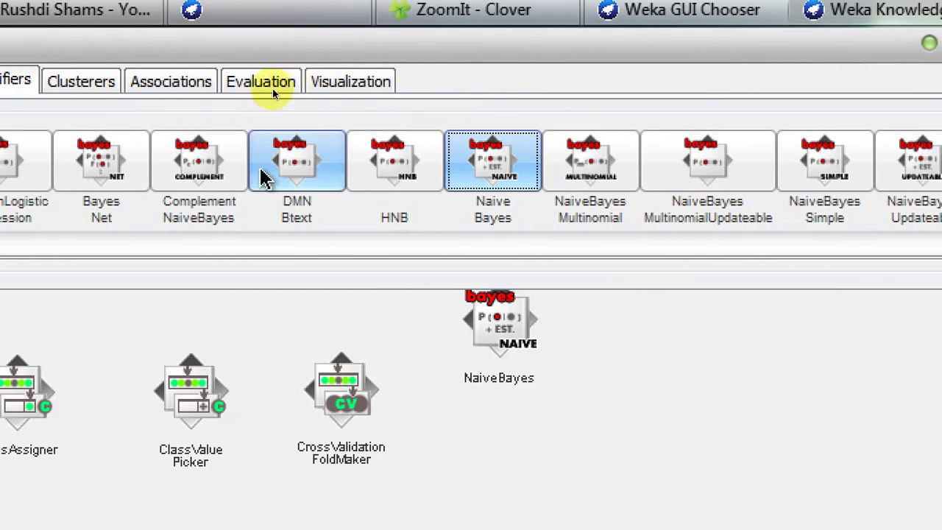
drag(120, 244, 826, 244)
click(719, 161)
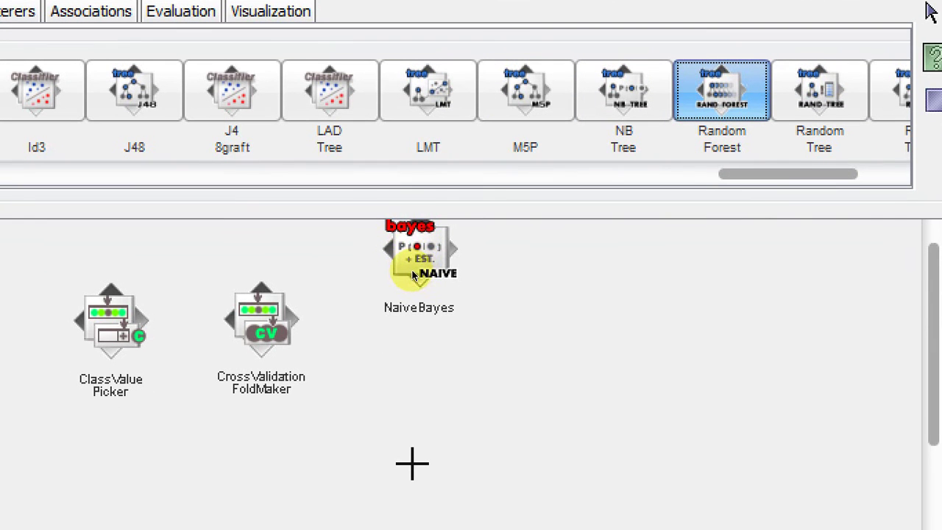
click(433, 450)
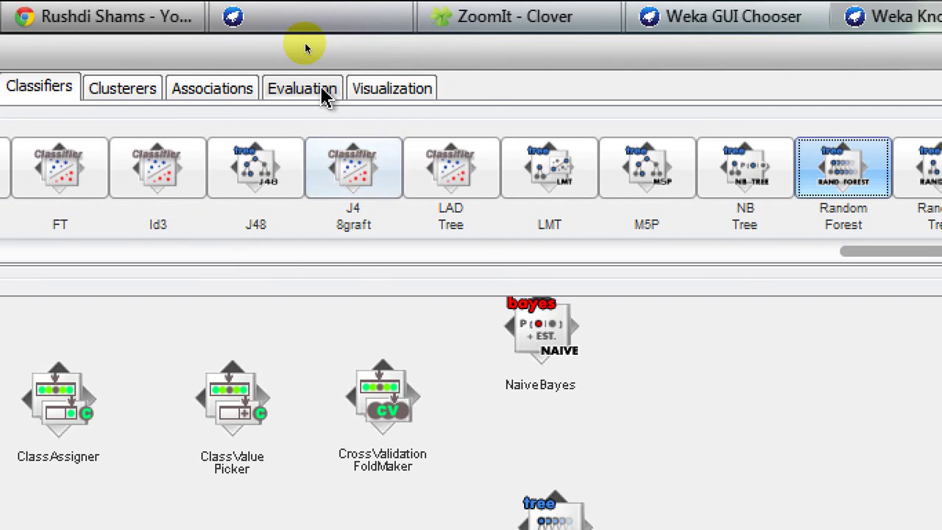
click(323, 92)
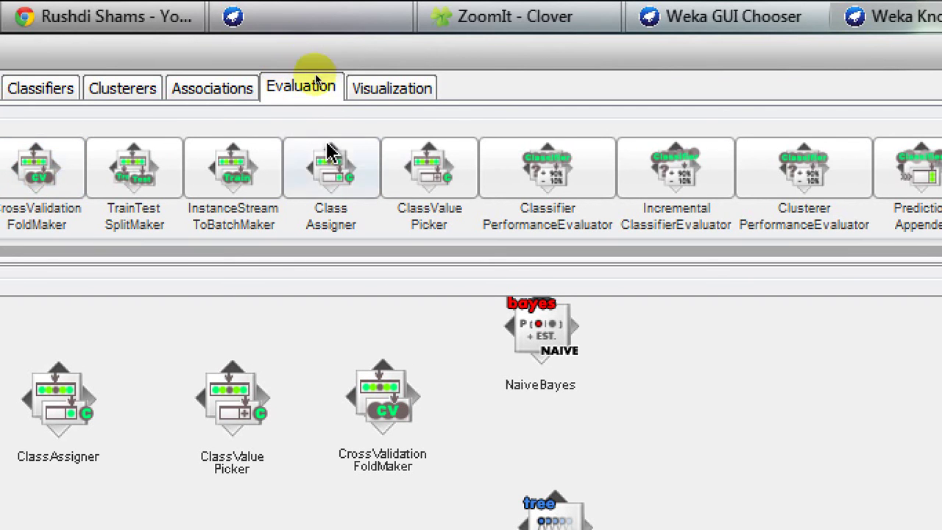
Place two ClassifierPerformanceEvaluators, one beside NaiveBayes and one beside RandomForest.
click(579, 183)
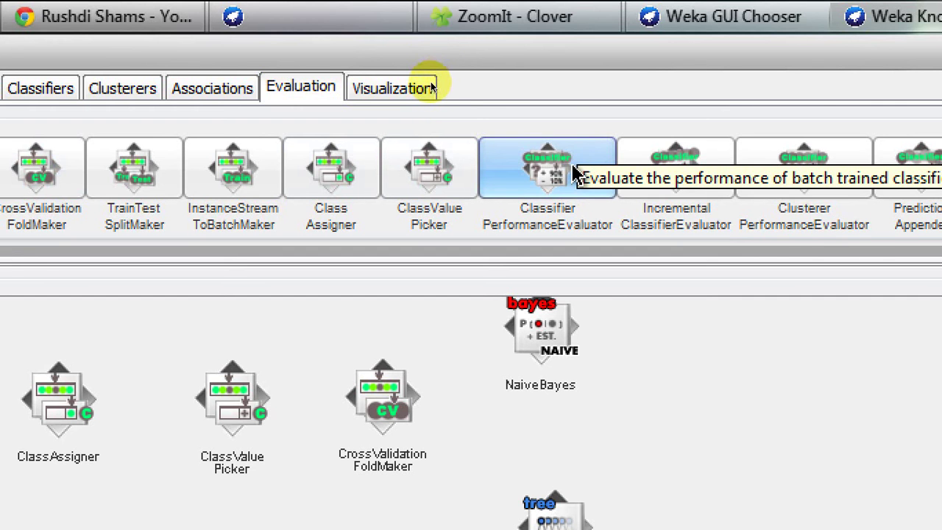
click(578, 177)
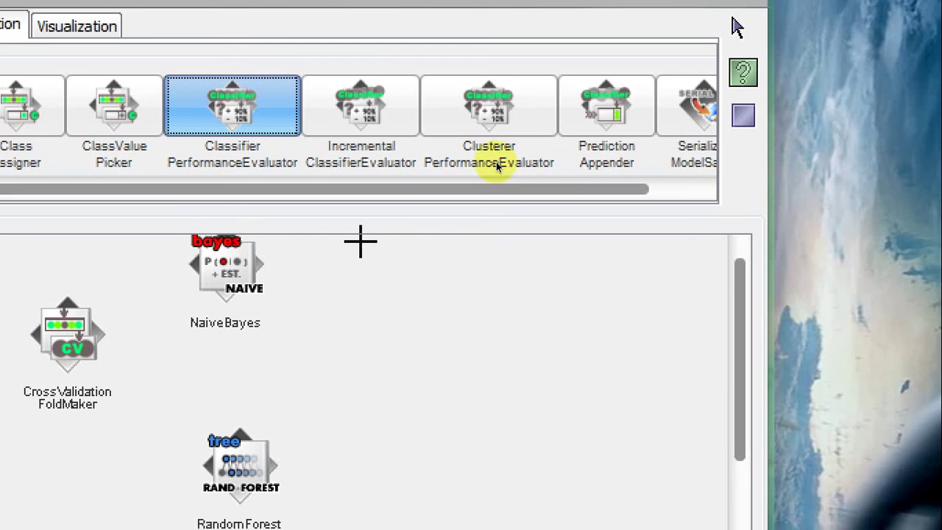
click(436, 283)
click(247, 116)
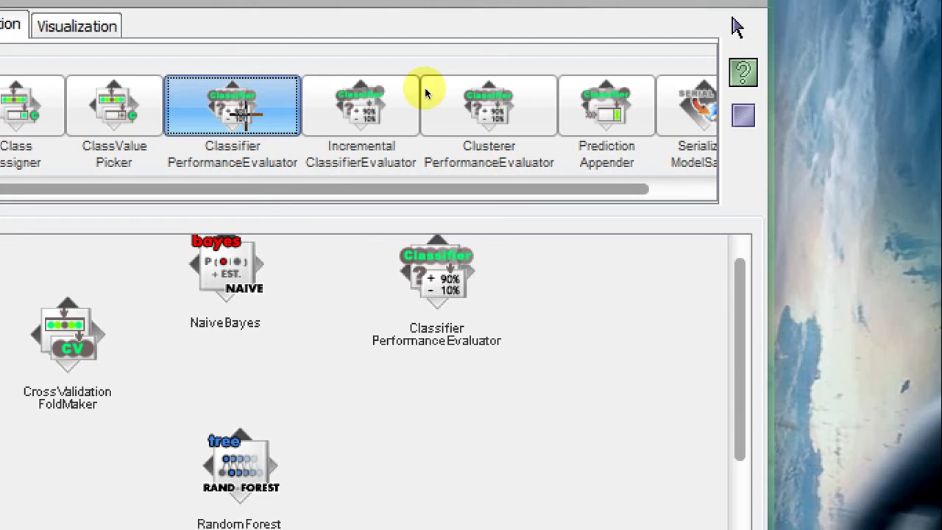
click(437, 460)
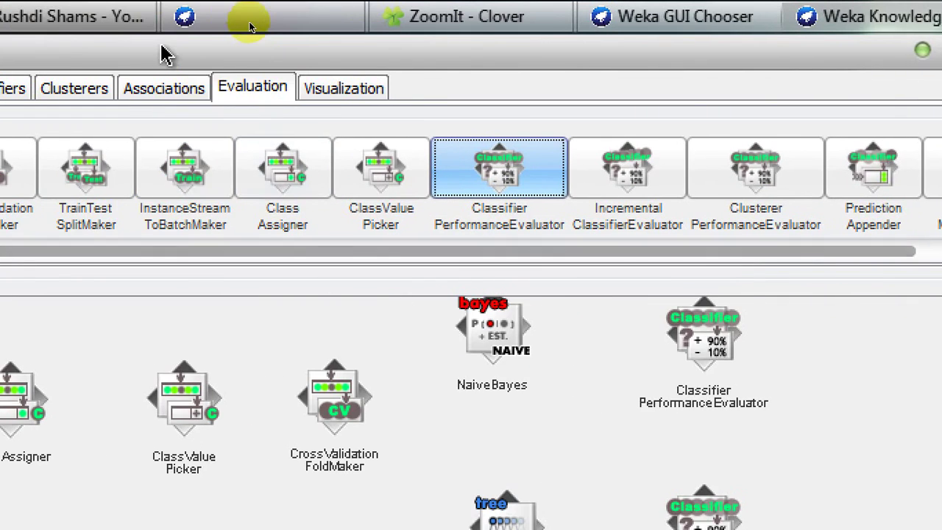
Add a ModelPerformanceChart from the Visualization components to the layout.
click(392, 89)
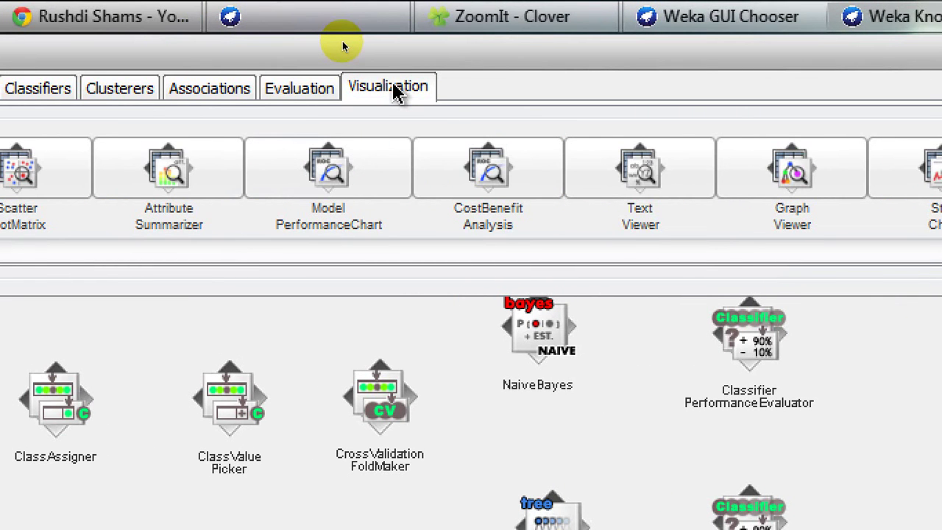
click(352, 174)
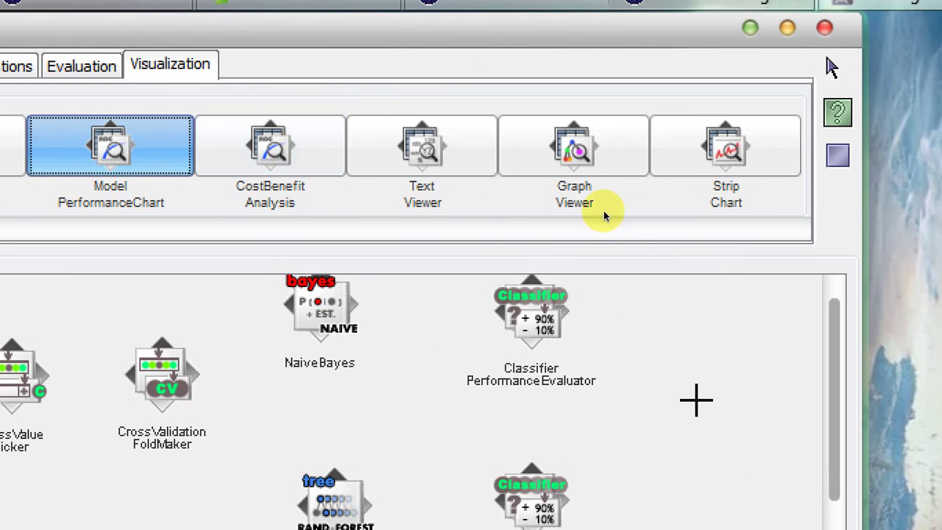
click(696, 400)
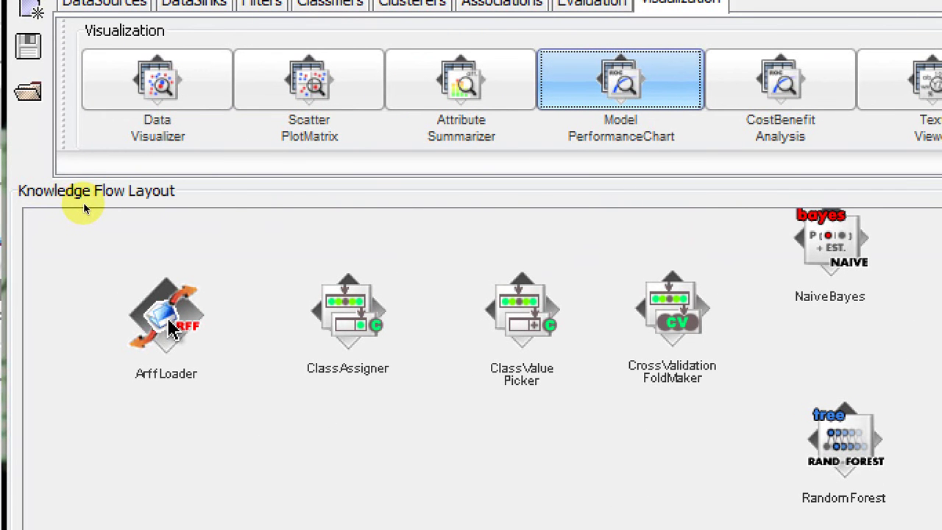
Chain dataSet links: ArffLoader to ClassAssigner, to ClassValuePicker, to CrossValidationFoldMaker.
right_click(170, 327)
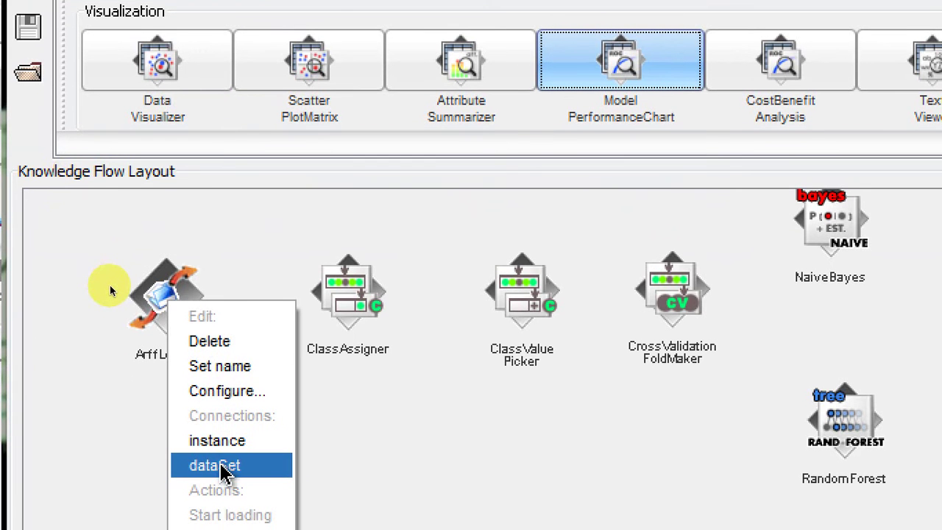
click(225, 466)
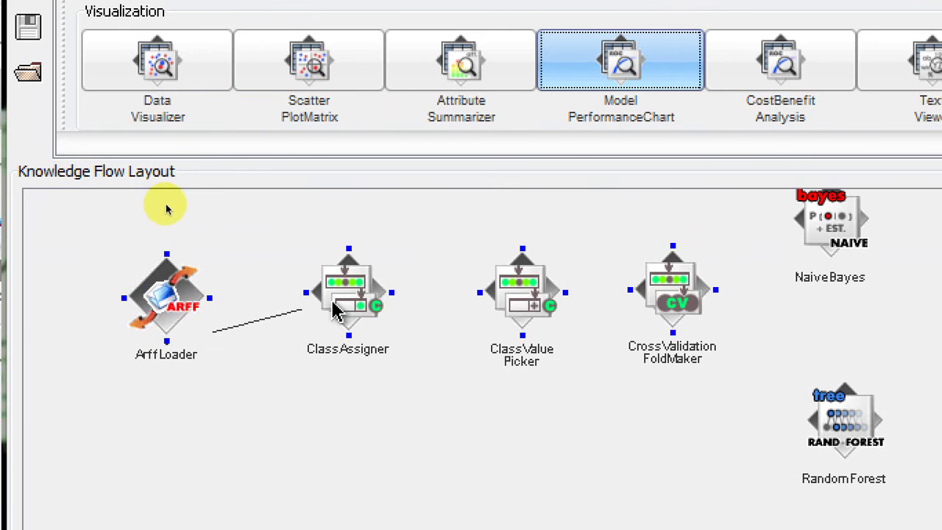
click(338, 306)
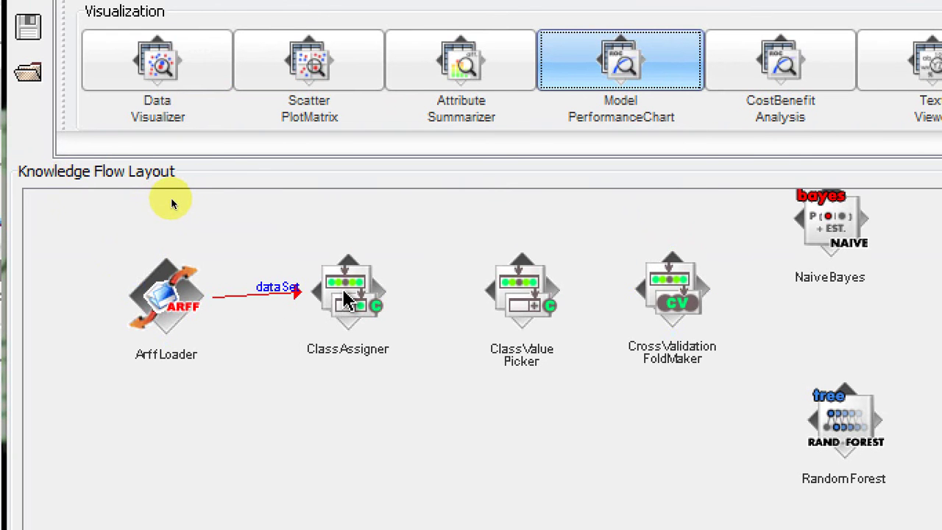
right_click(346, 298)
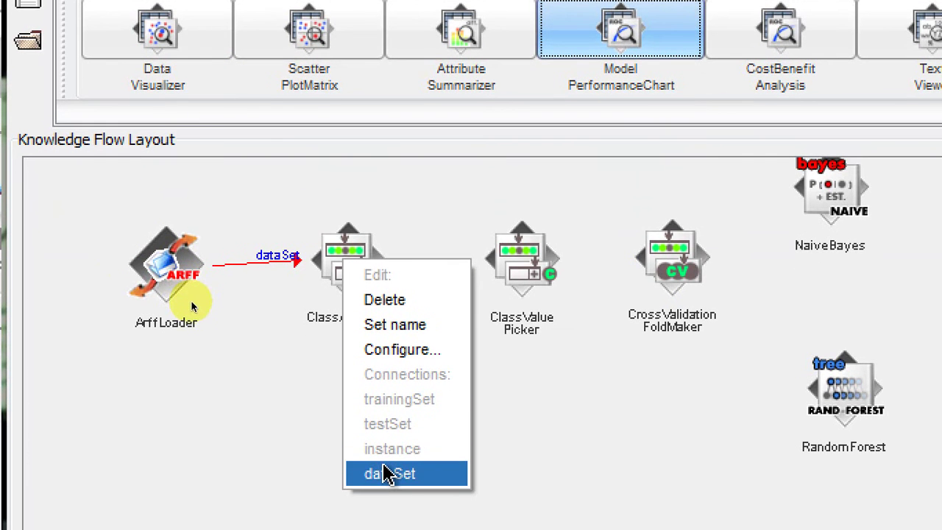
click(386, 473)
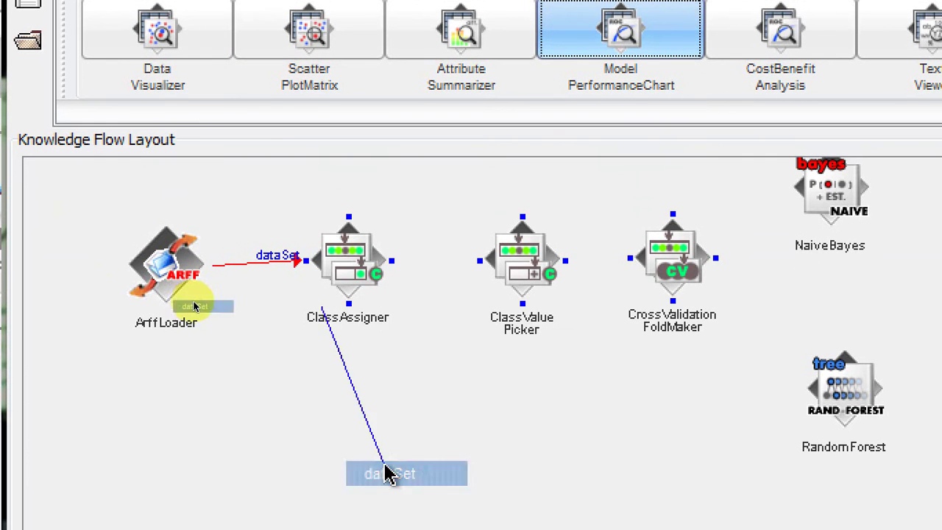
click(534, 268)
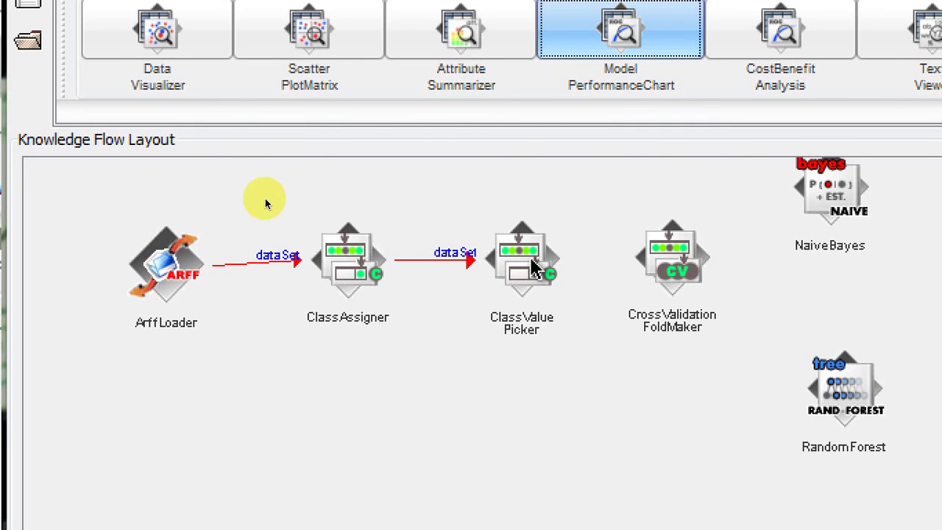
right_click(533, 269)
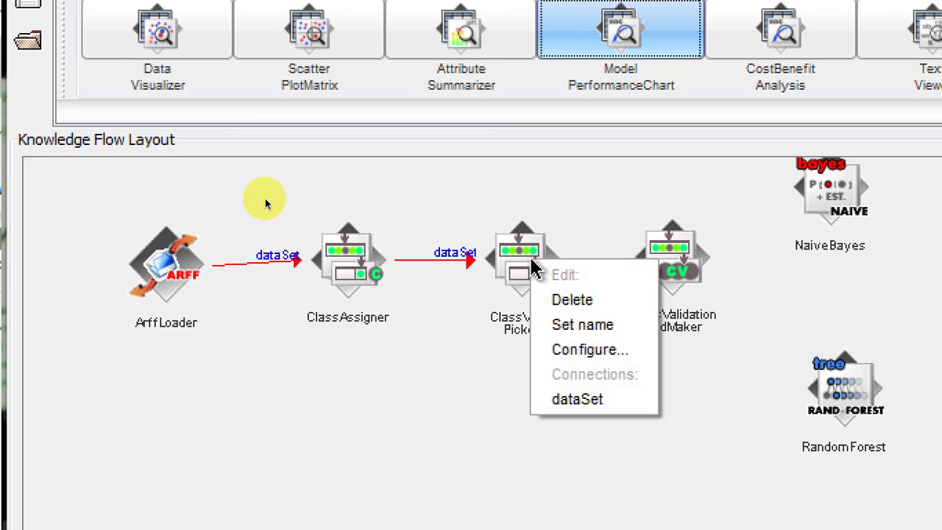
click(563, 399)
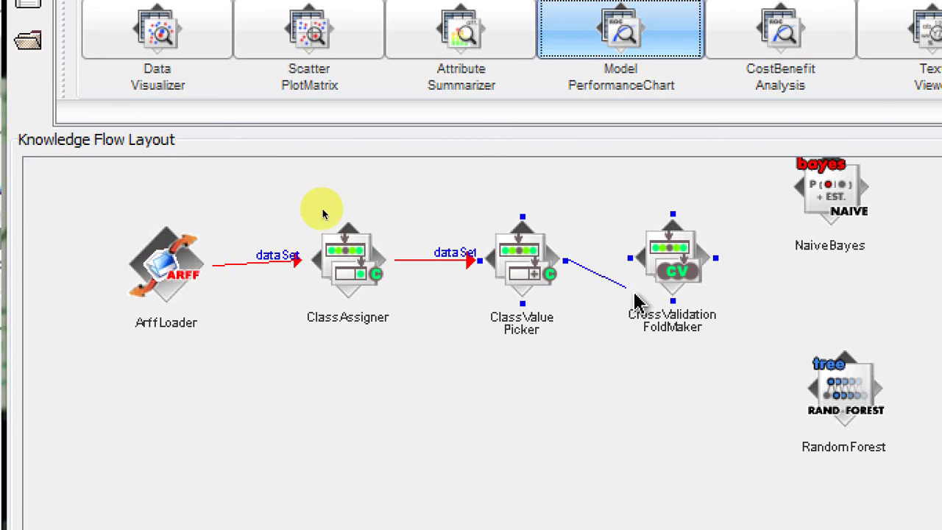
click(677, 269)
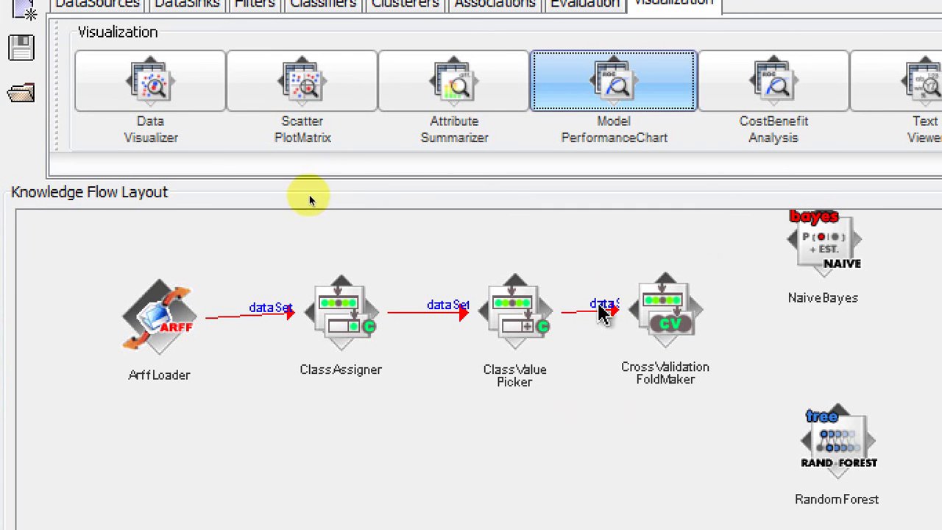
Connect the fold maker's trainingSet and testSet outputs to NaiveBayes.
right_click(666, 309)
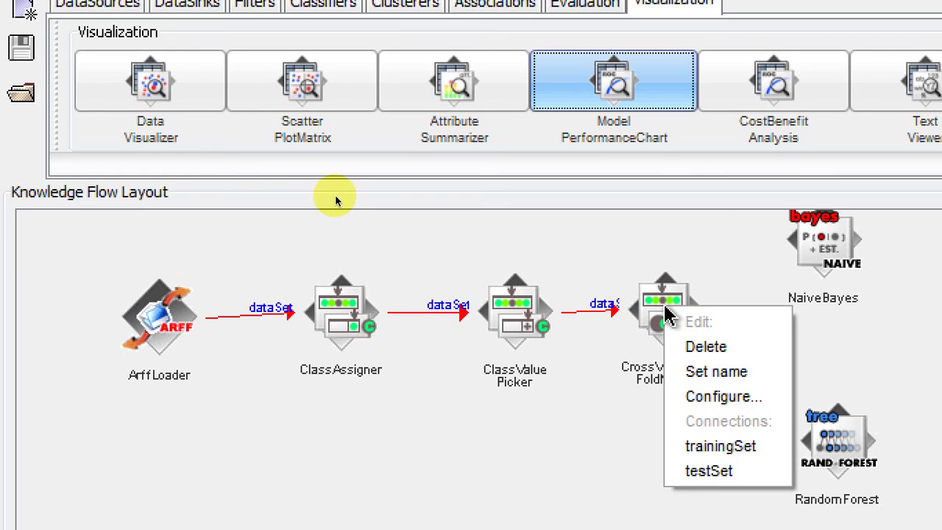
click(706, 448)
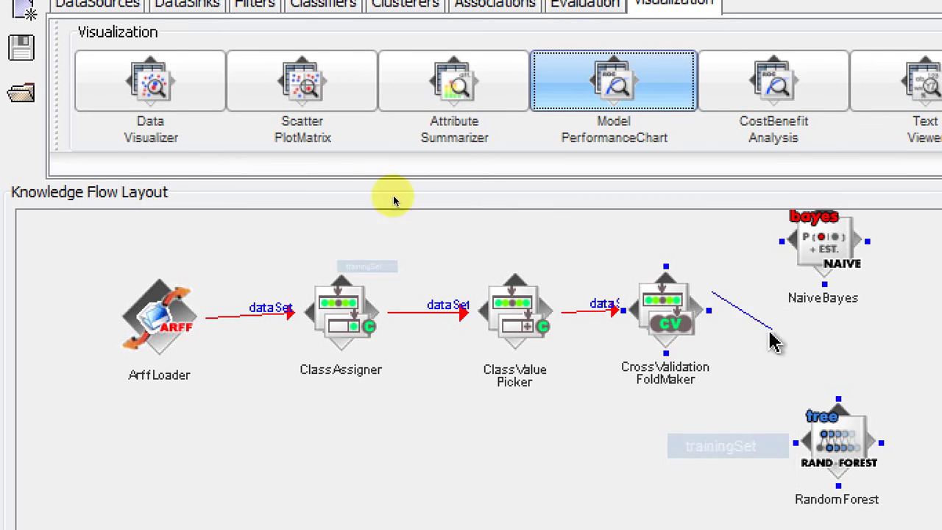
click(825, 256)
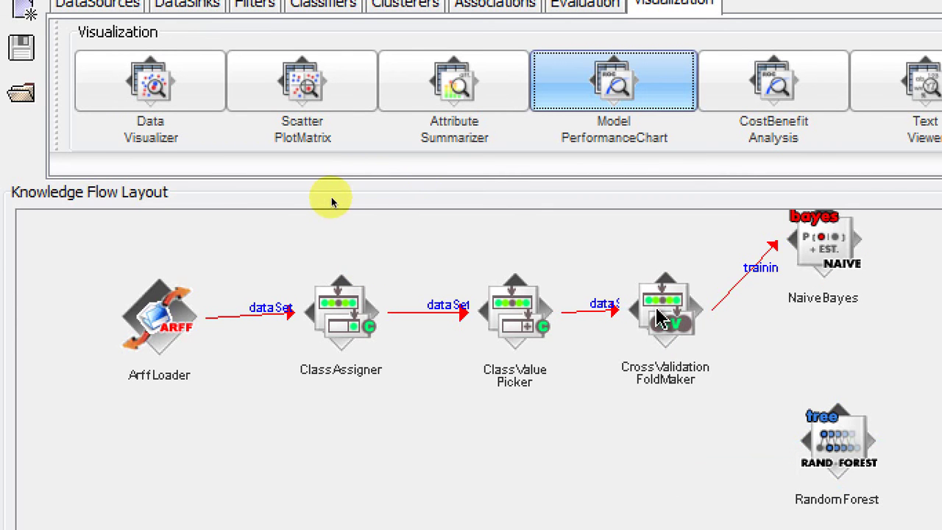
right_click(656, 306)
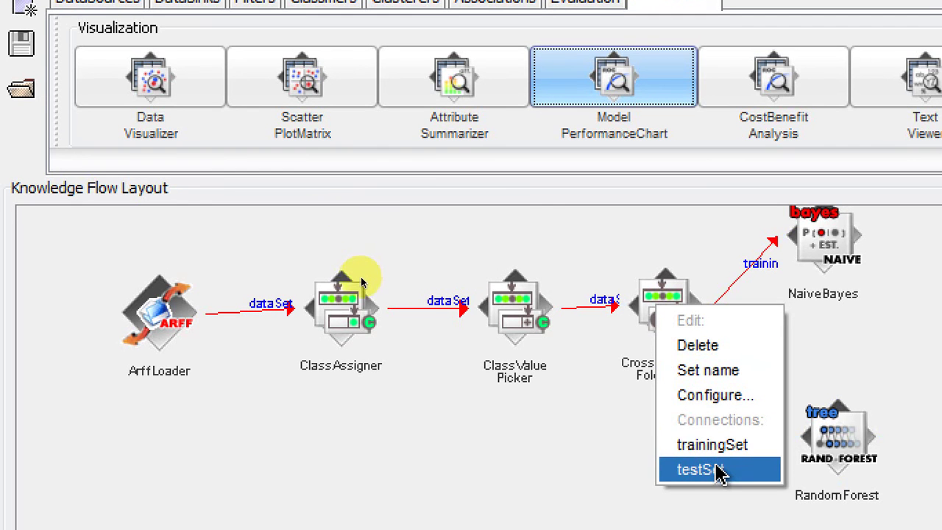
click(718, 471)
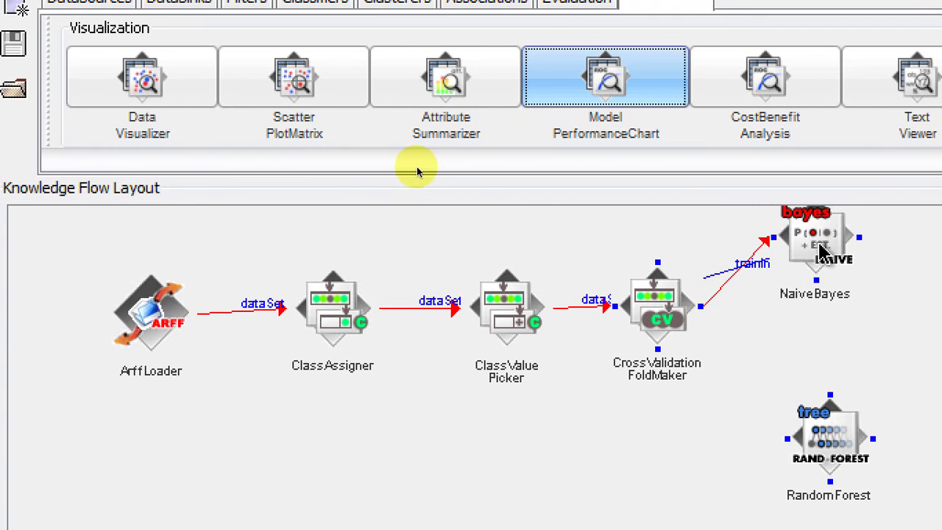
click(819, 245)
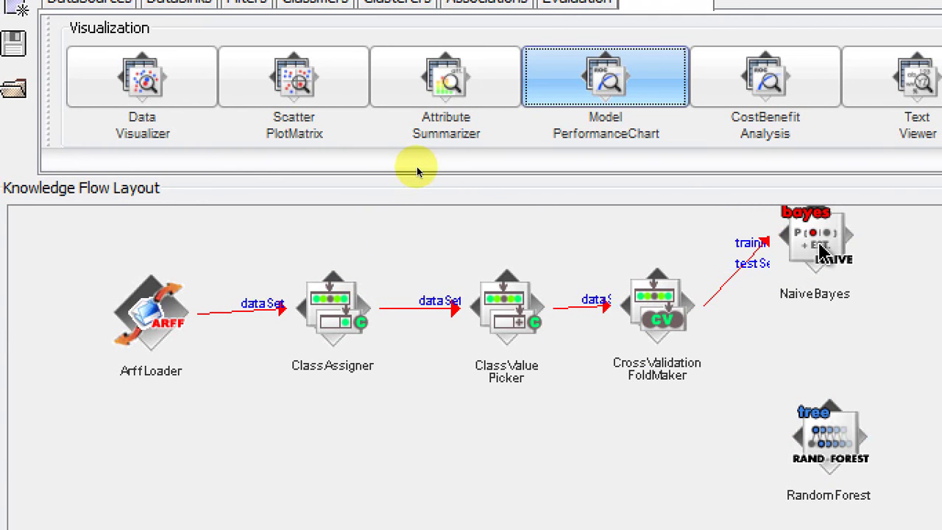
Connect the fold maker's trainingSet and testSet outputs to RandomForest.
right_click(654, 314)
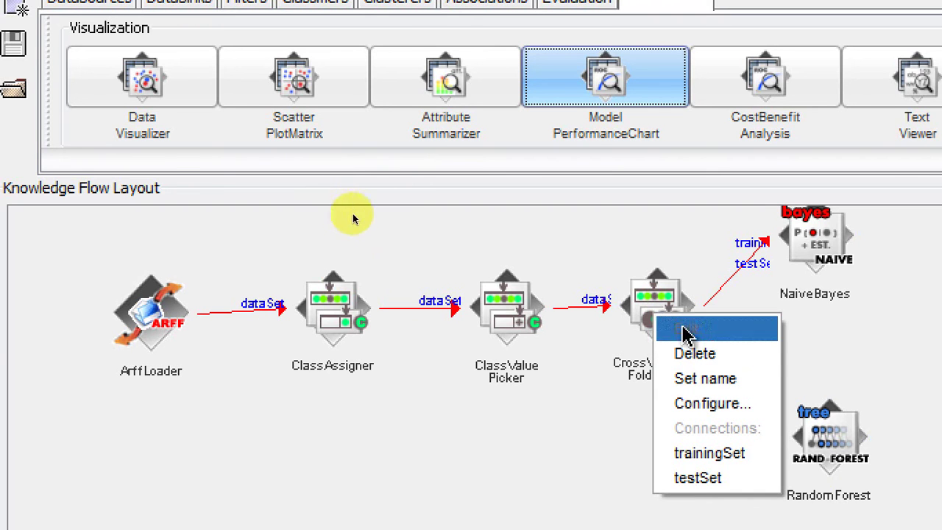
click(725, 455)
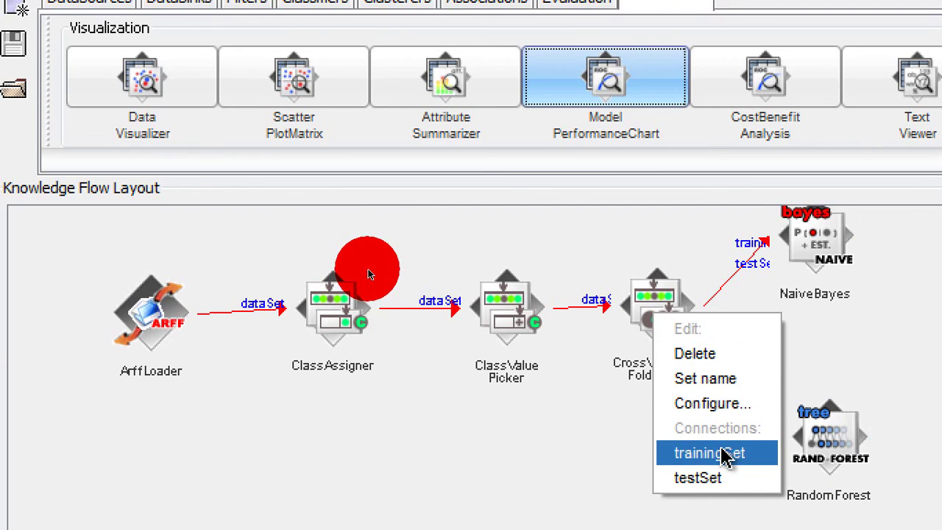
click(823, 451)
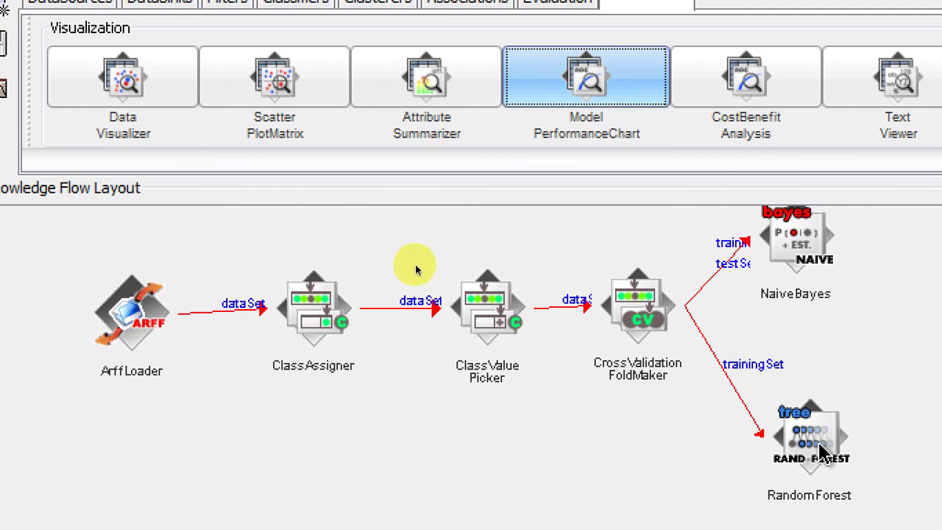
right_click(630, 313)
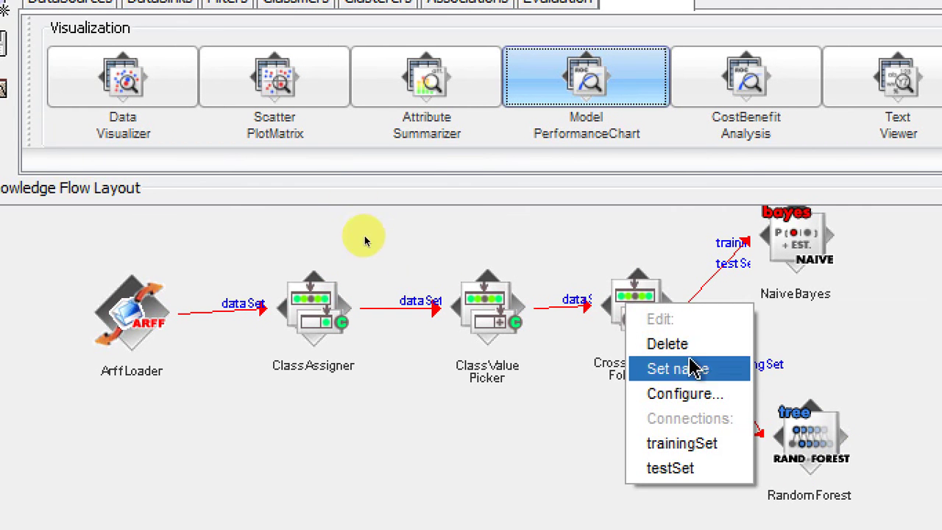
click(706, 470)
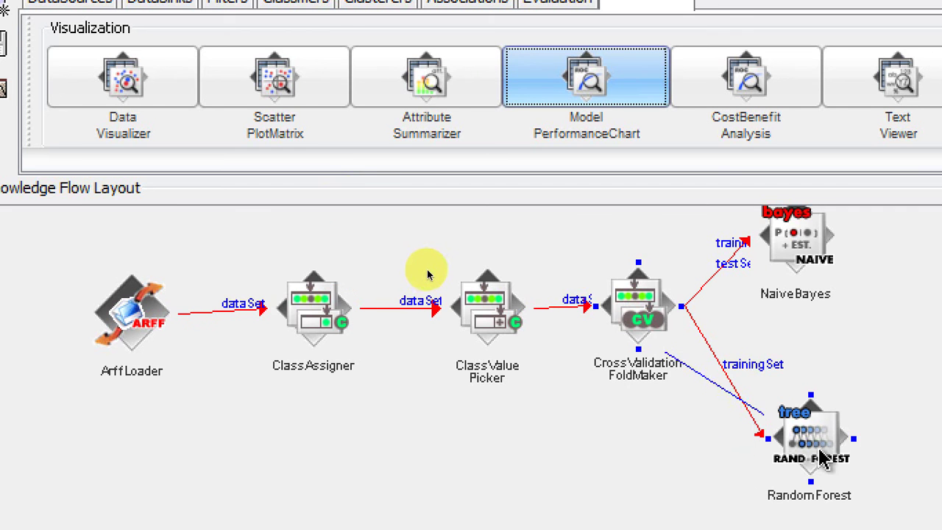
click(817, 454)
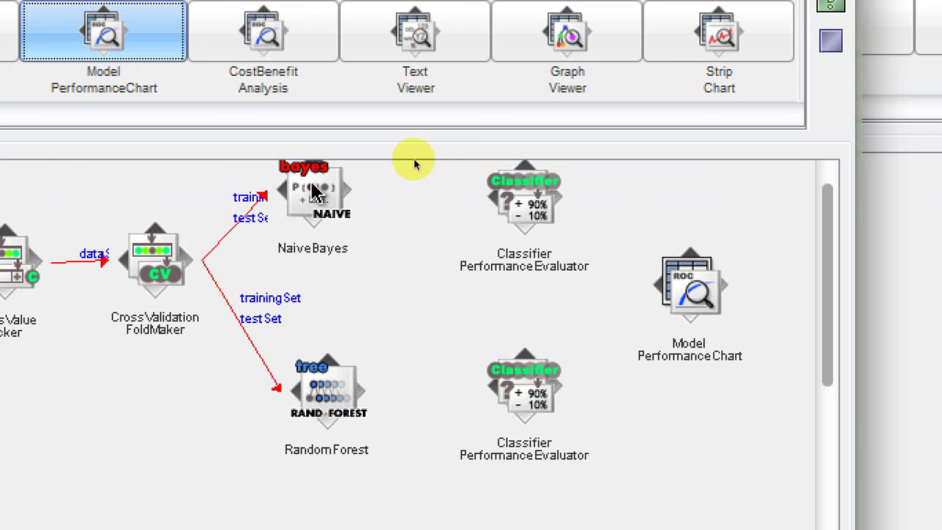
right_click(312, 187)
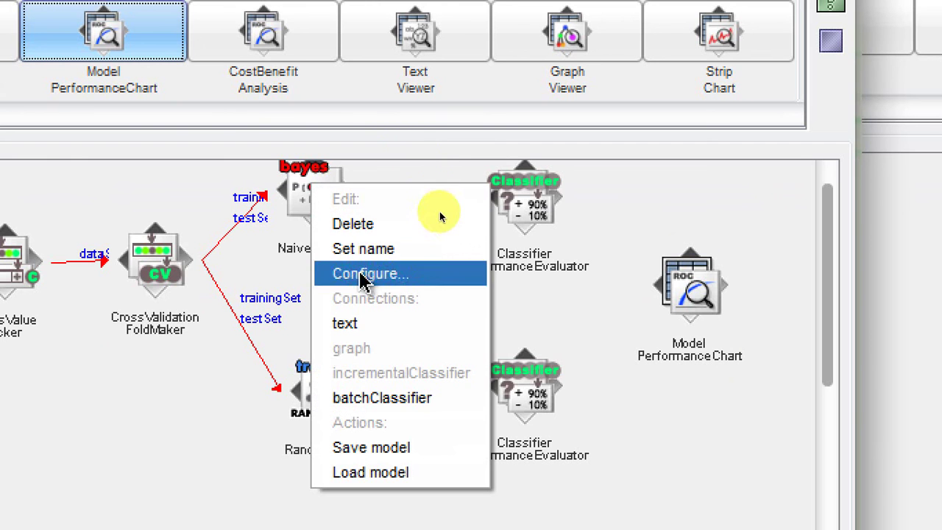
Link NaiveBayes to the upper evaluator and RandomForest to the lower one via batchClassifier.
click(371, 401)
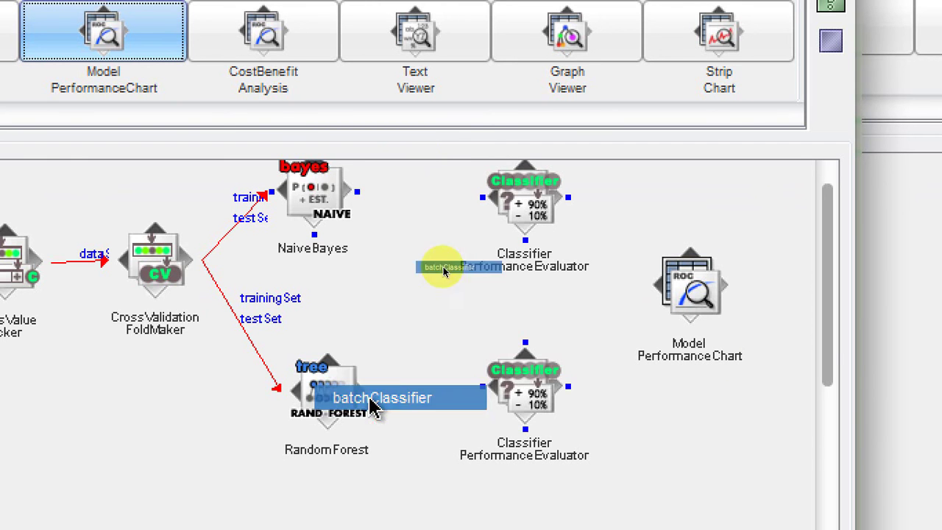
click(520, 173)
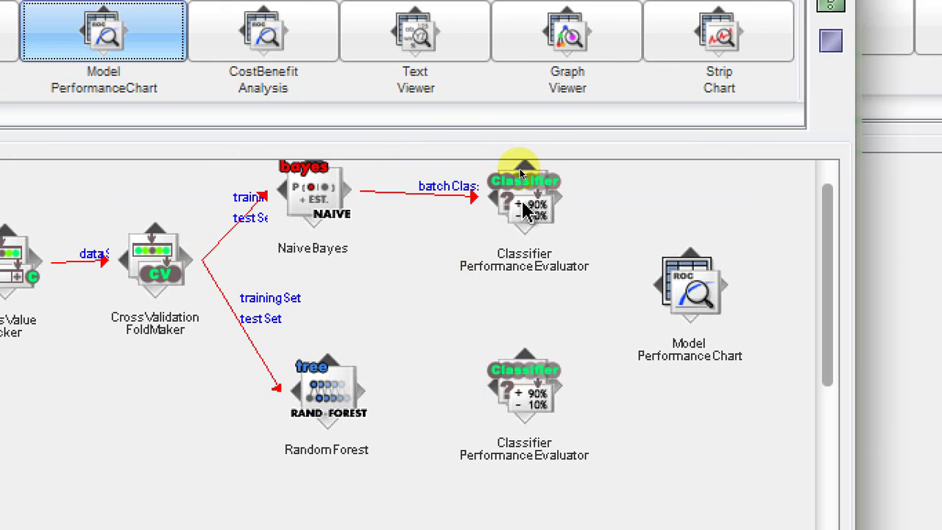
right_click(329, 401)
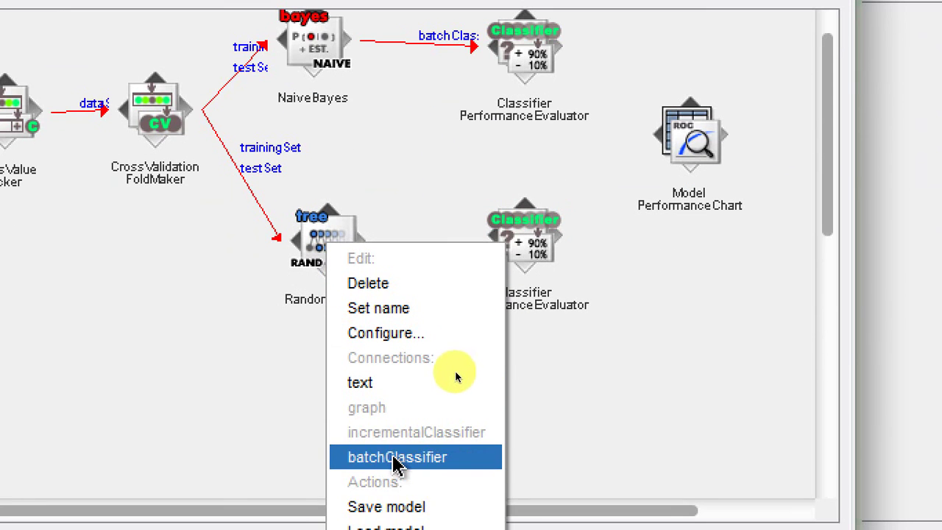
click(395, 457)
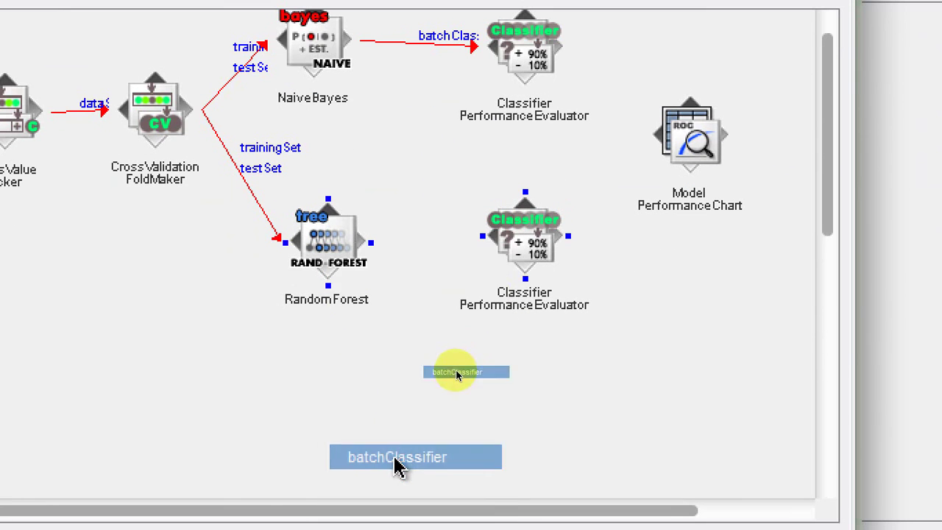
click(541, 239)
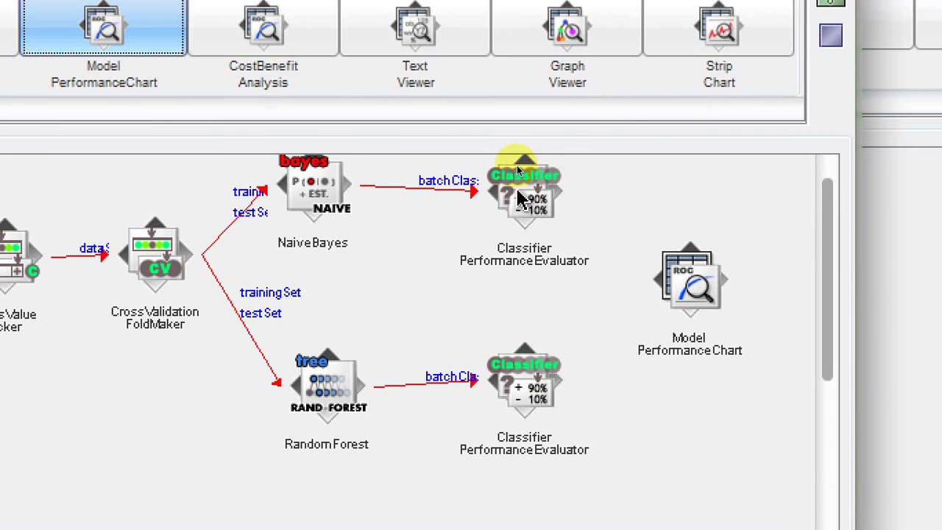
right_click(519, 197)
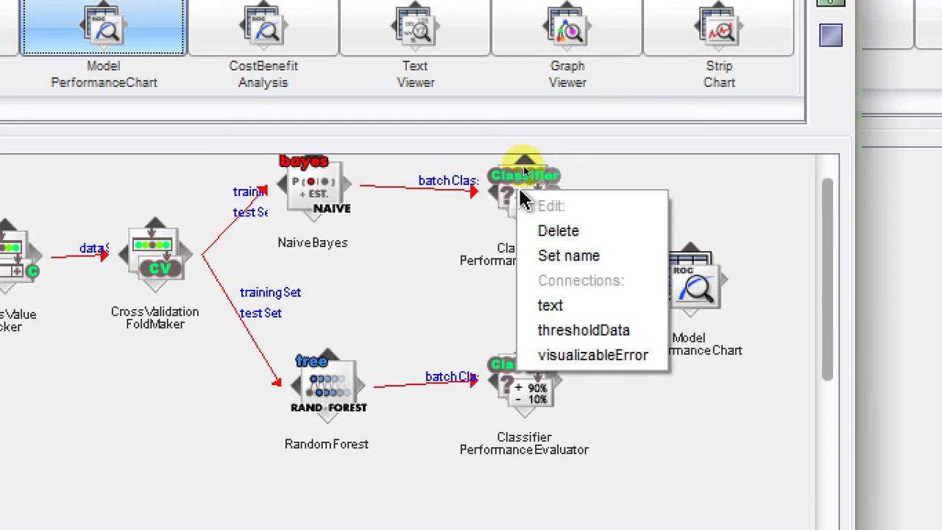
Send thresholdData from the upper and lower evaluators into the ModelPerformanceChart.
click(603, 333)
click(700, 287)
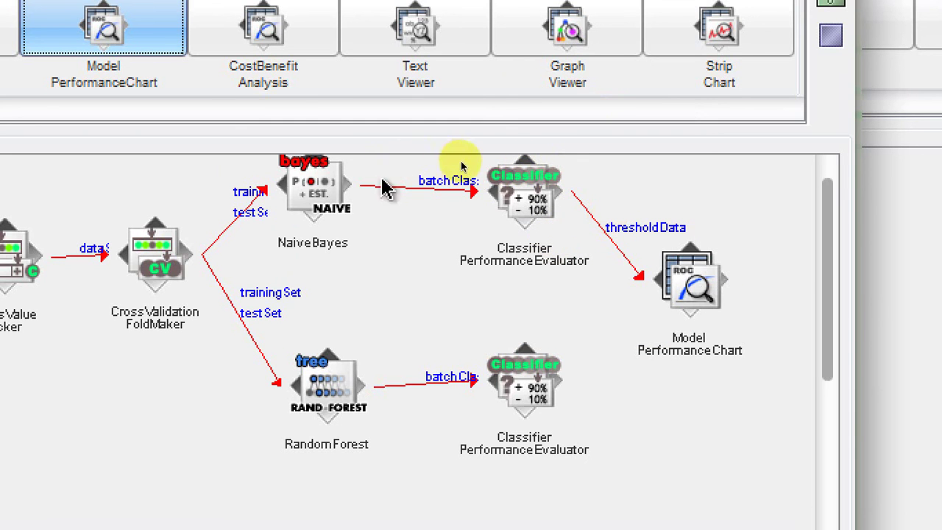
right_click(540, 390)
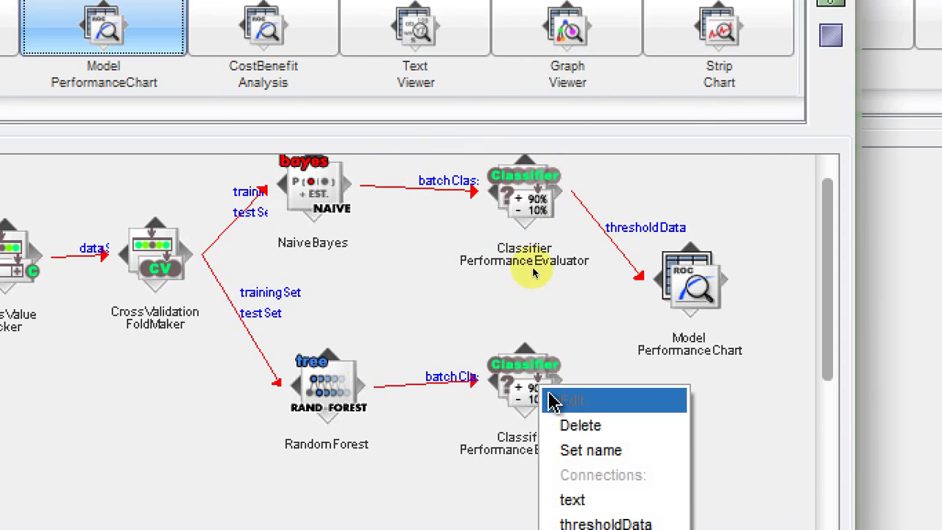
click(605, 462)
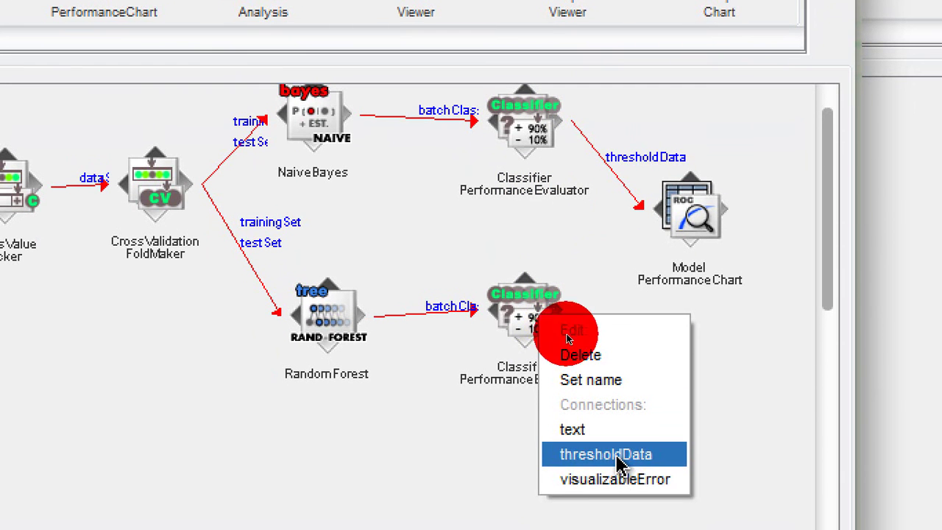
click(605, 215)
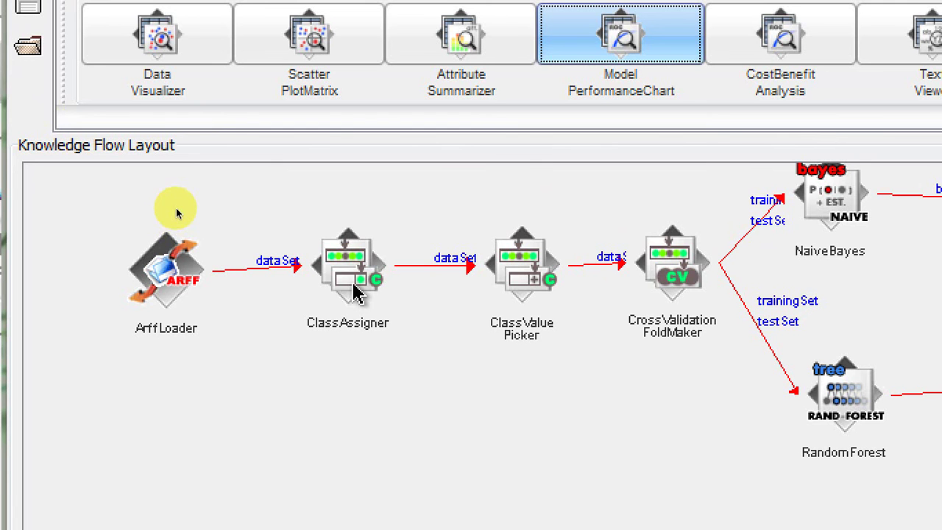
Open the ClassAssigner settings and close them without changes.
right_click(353, 290)
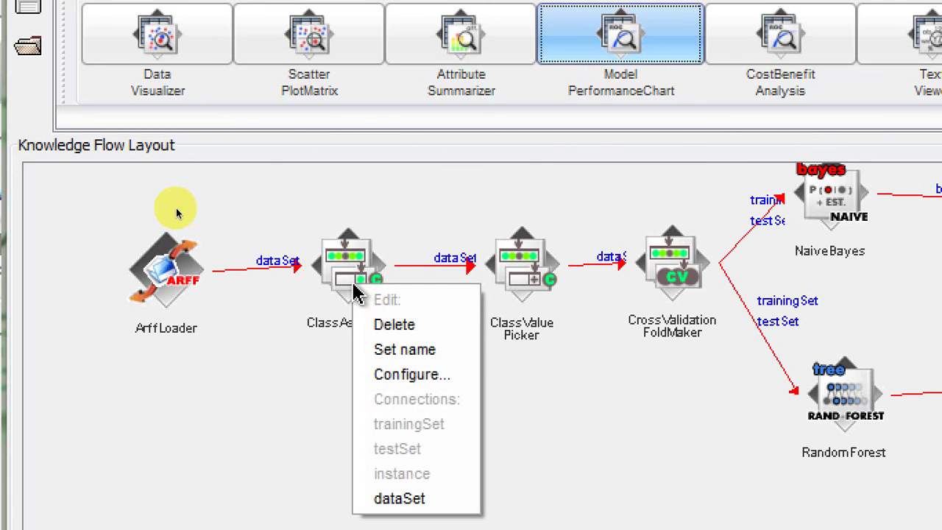
click(425, 377)
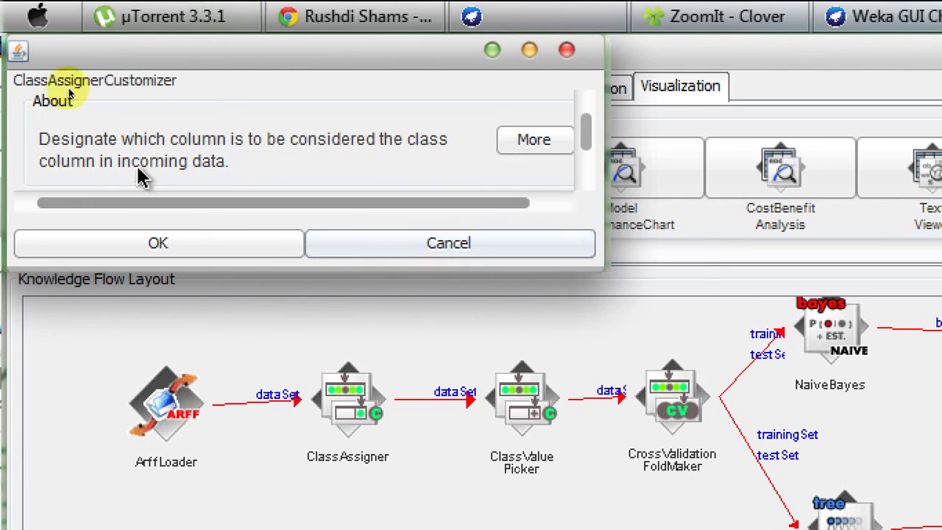
click(372, 248)
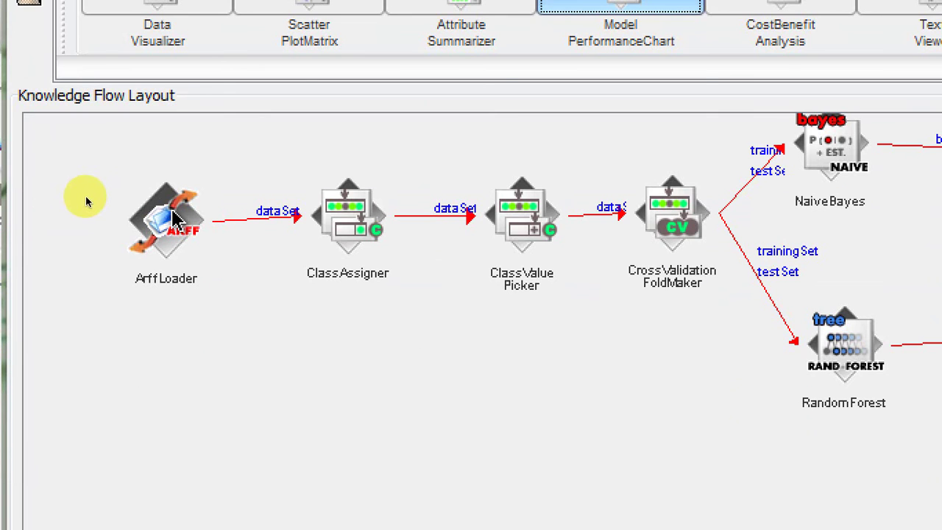
Point the ArffLoader at diabetes.arff in Weka's data folder.
right_click(172, 211)
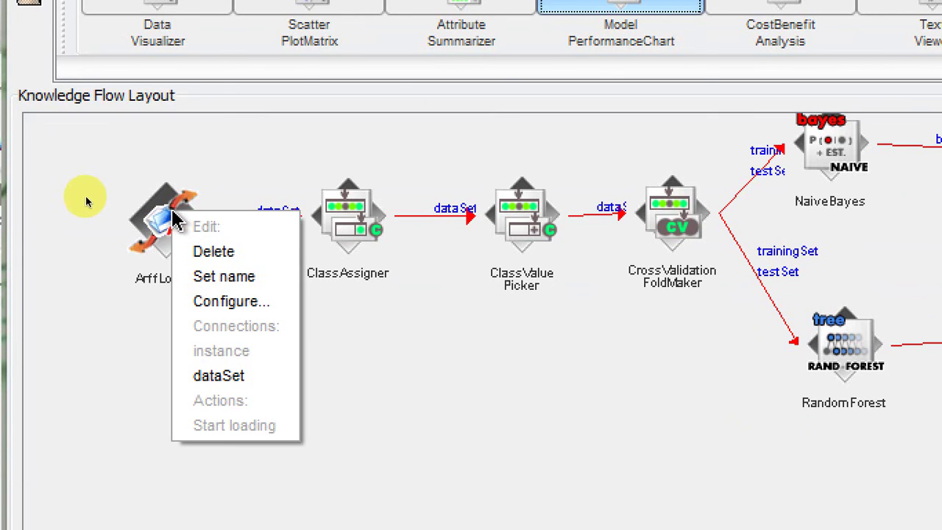
click(221, 303)
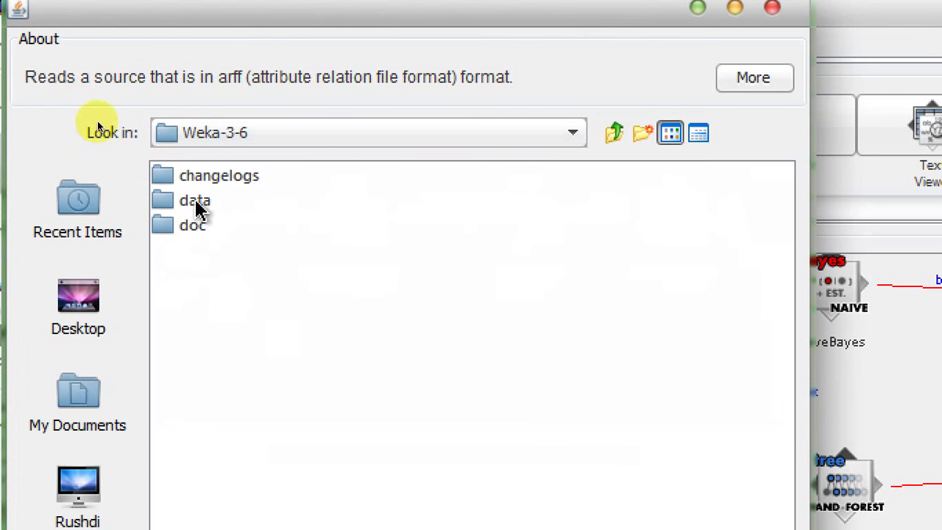
click(195, 62)
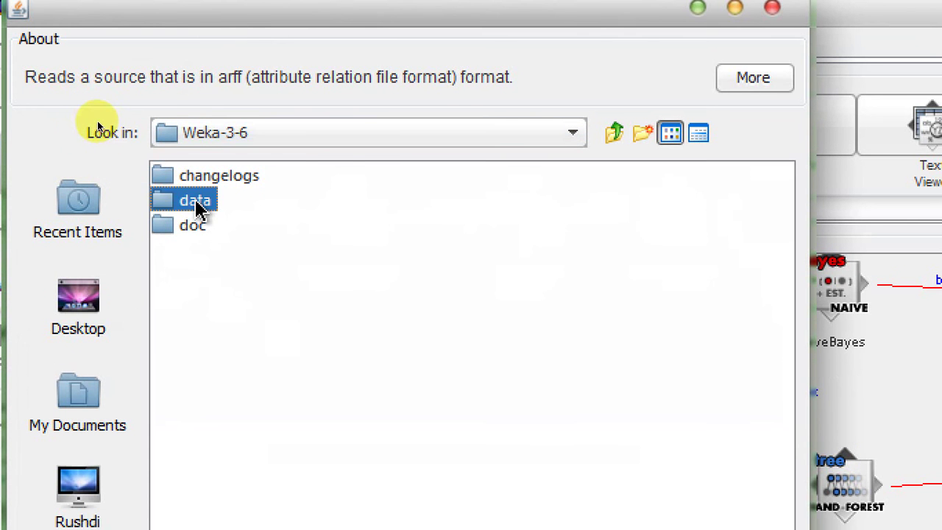
double_click(199, 208)
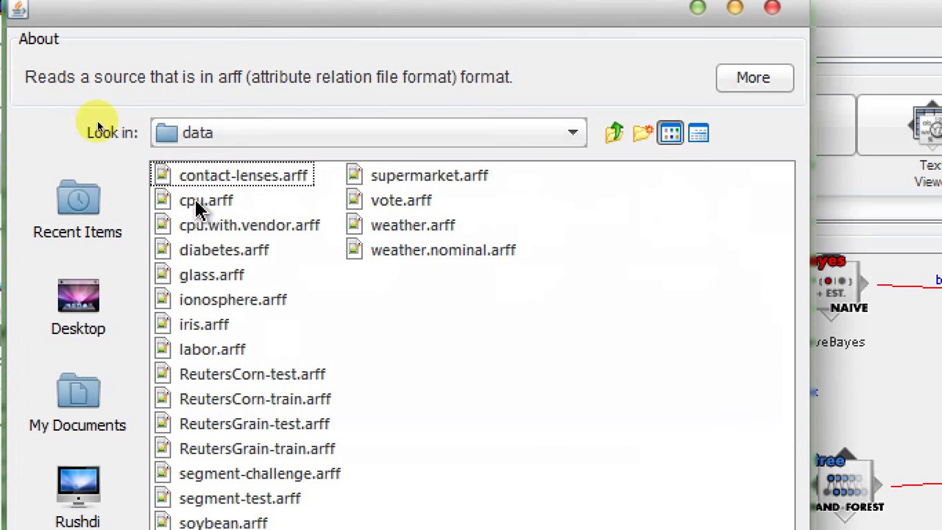
double_click(232, 257)
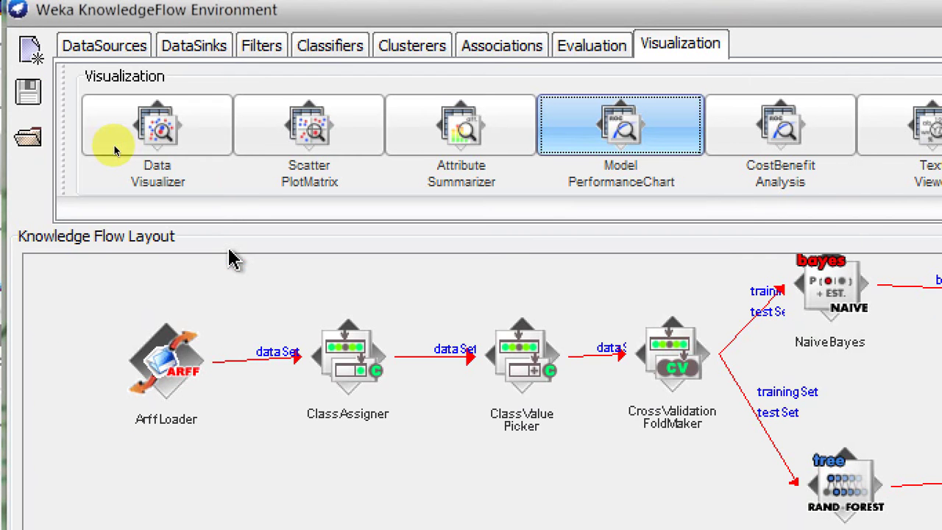
right_click(352, 376)
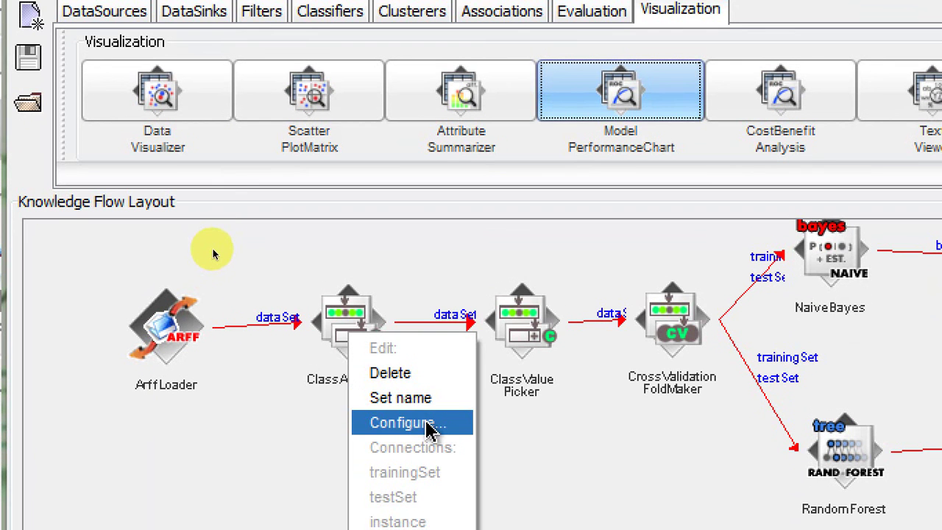
In the ClassAssigner settings, choose (Nom) class as the class attribute and confirm.
click(425, 445)
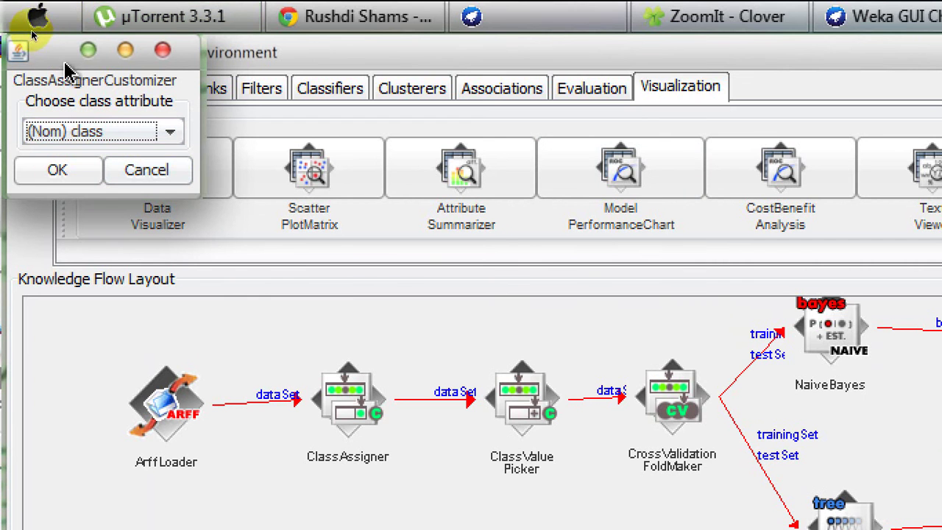
click(63, 45)
click(169, 132)
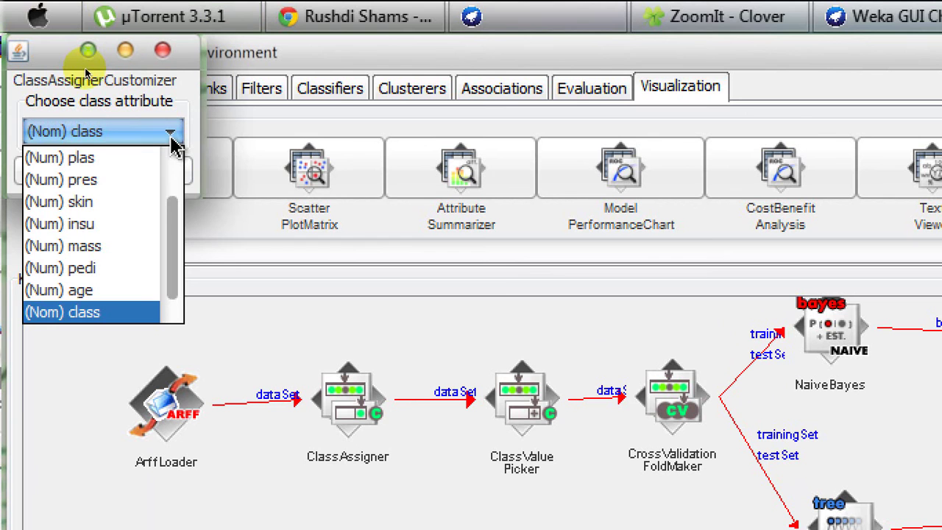
scroll(175, 184, up, 1)
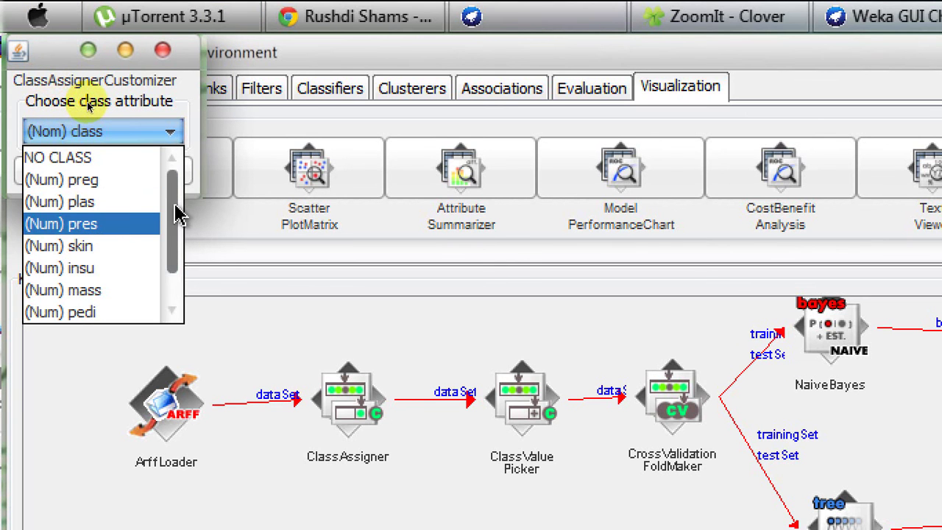
scroll(177, 219, down, 1)
scroll(177, 219, down, 1)
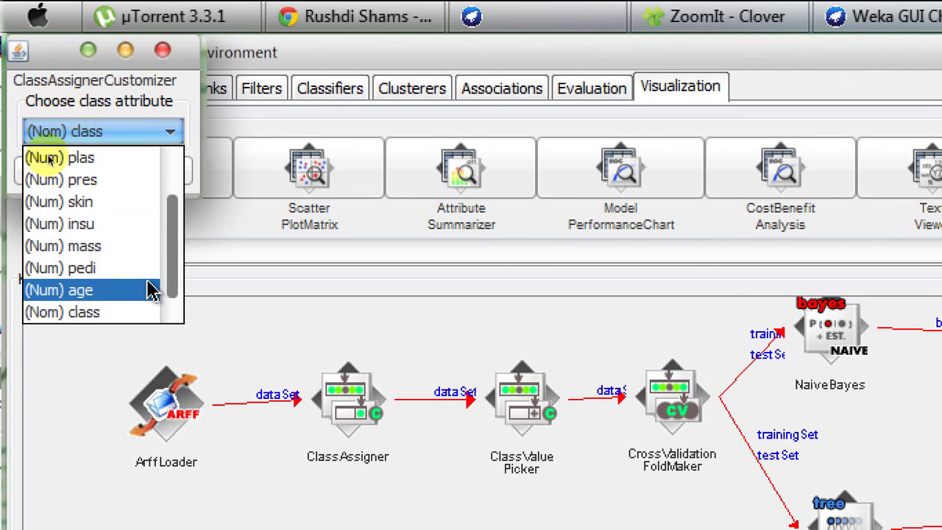
click(92, 324)
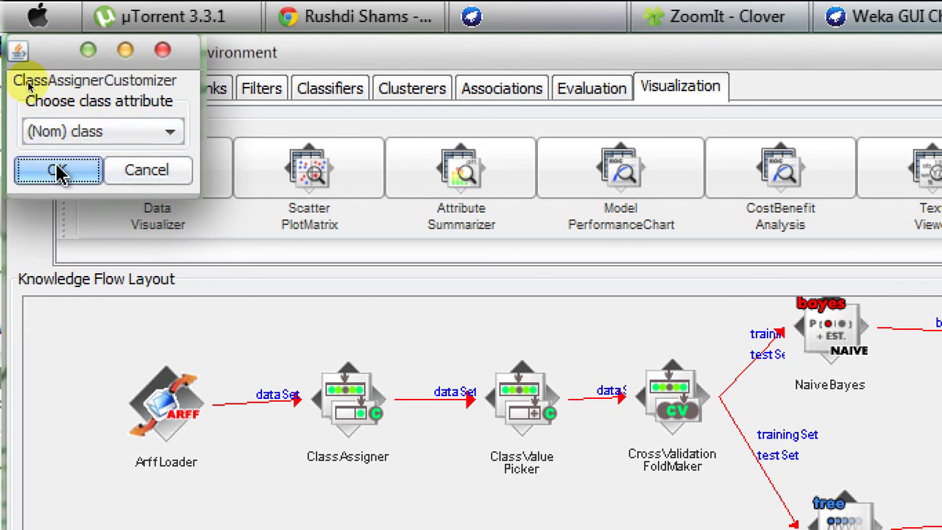
click(58, 172)
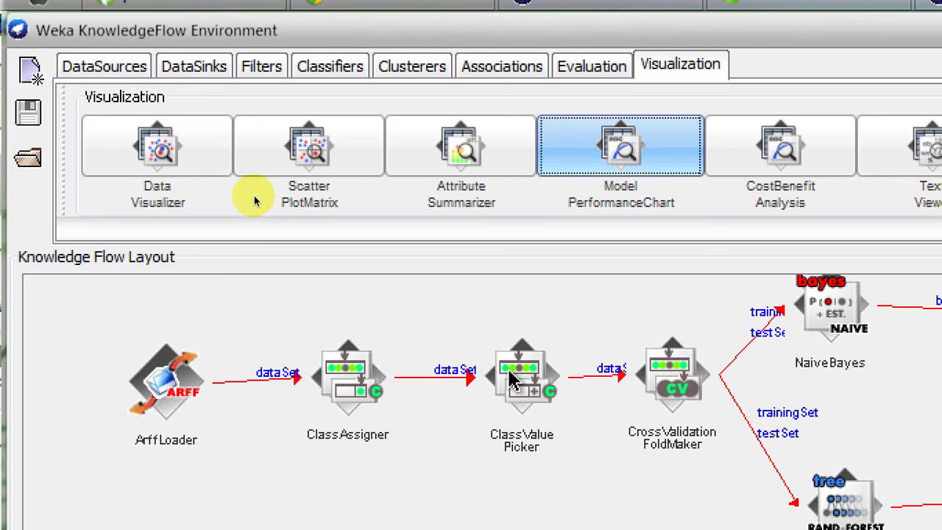
In the ClassValuePicker settings, pick tested_positive as the class value and close the settings.
right_click(513, 379)
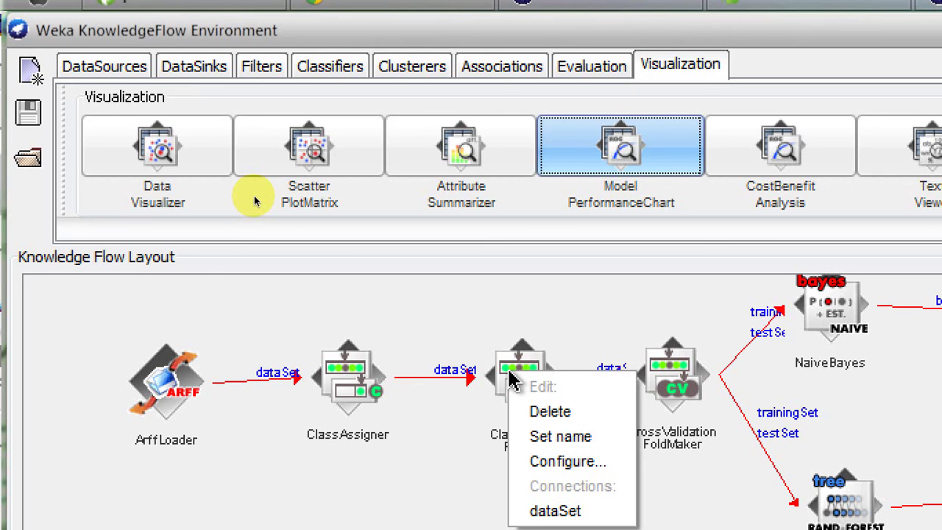
click(577, 462)
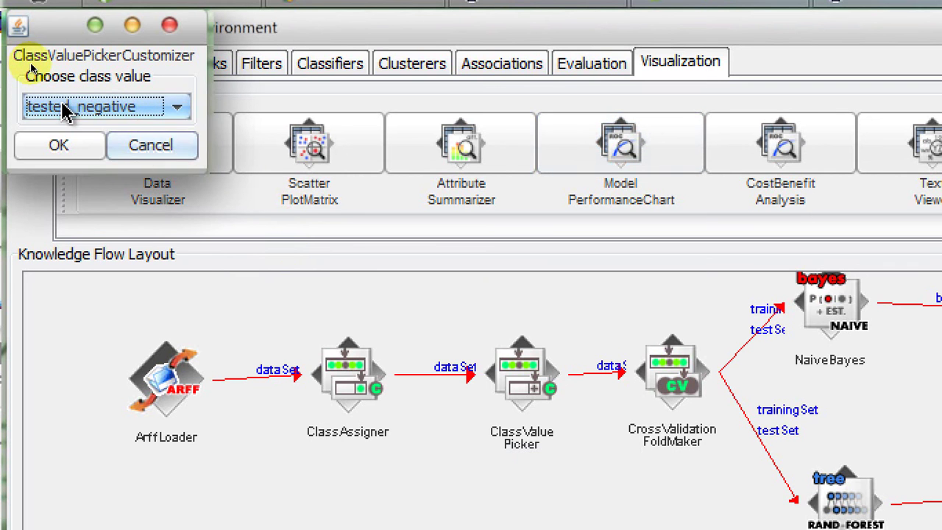
click(66, 110)
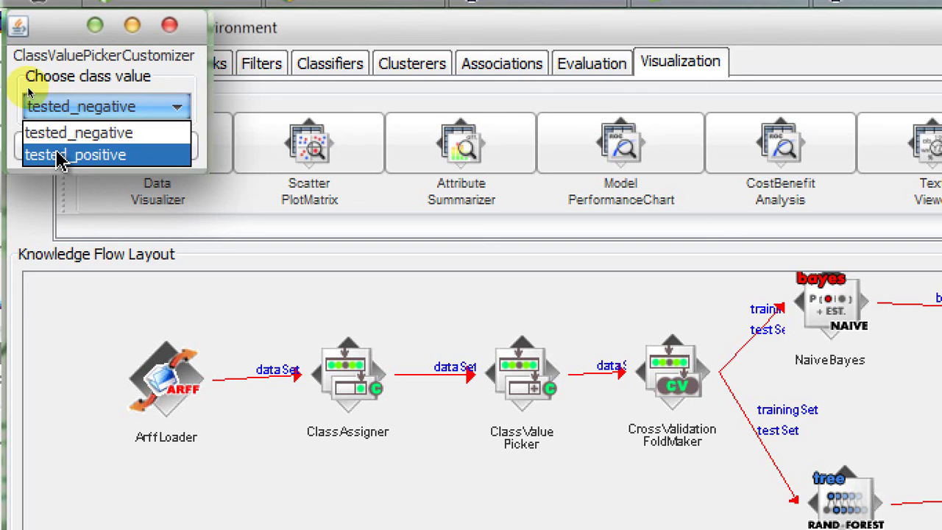
click(57, 154)
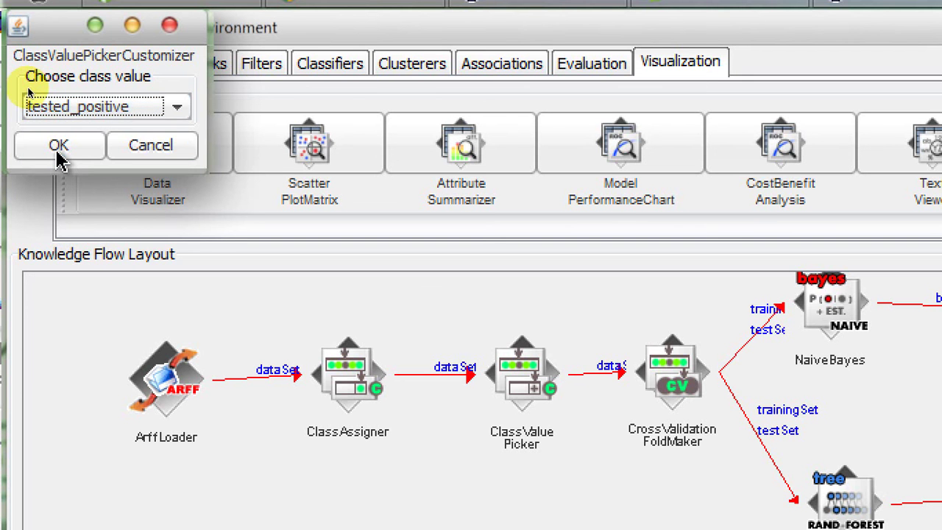
click(58, 155)
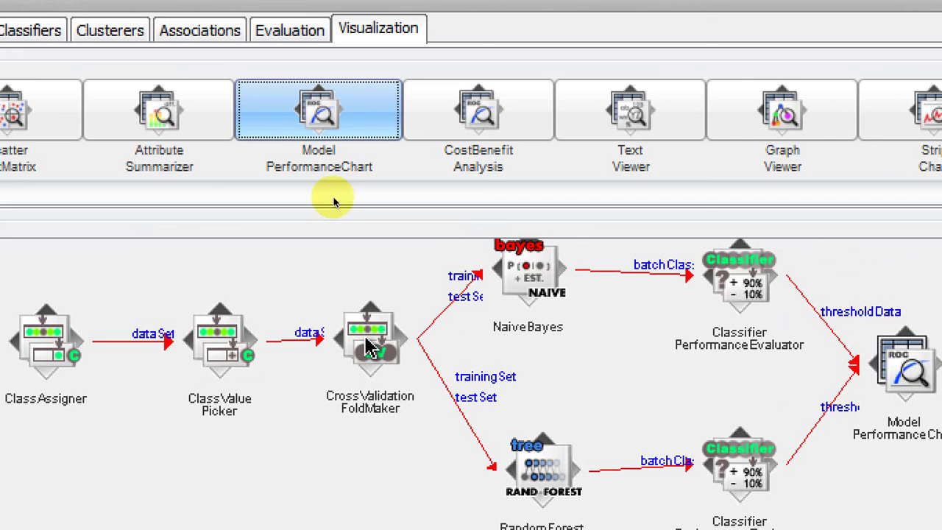
right_click(365, 340)
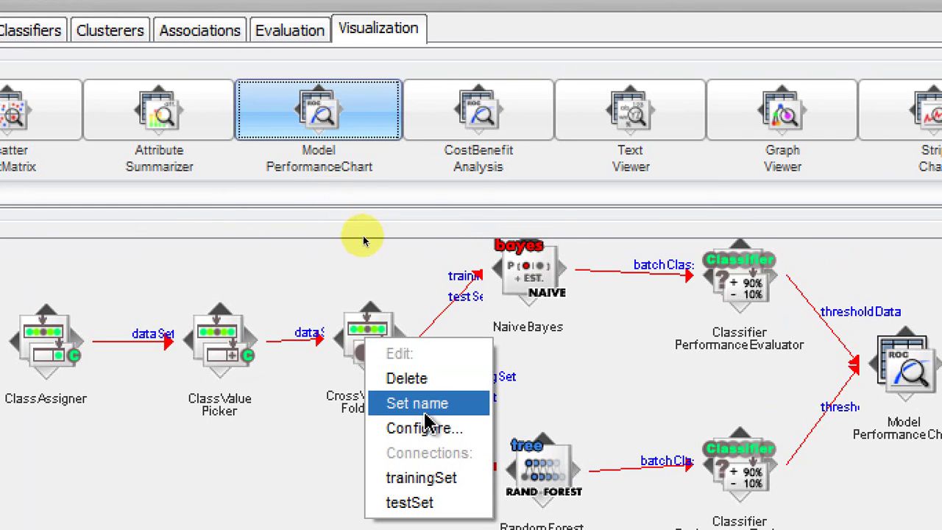
click(427, 430)
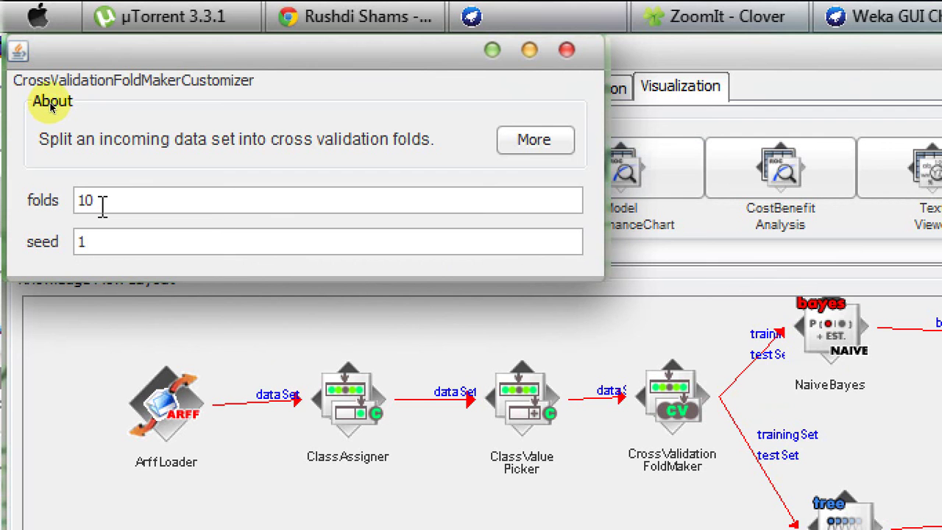
click(565, 50)
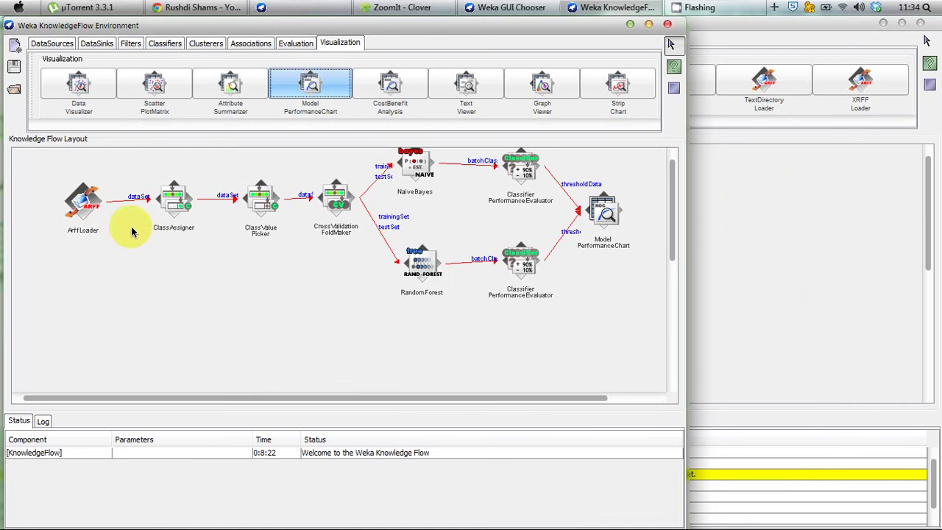
Start loading from the ArffLoader to run the flow, then show the Model PerformanceChart's ROC curves.
right_click(86, 211)
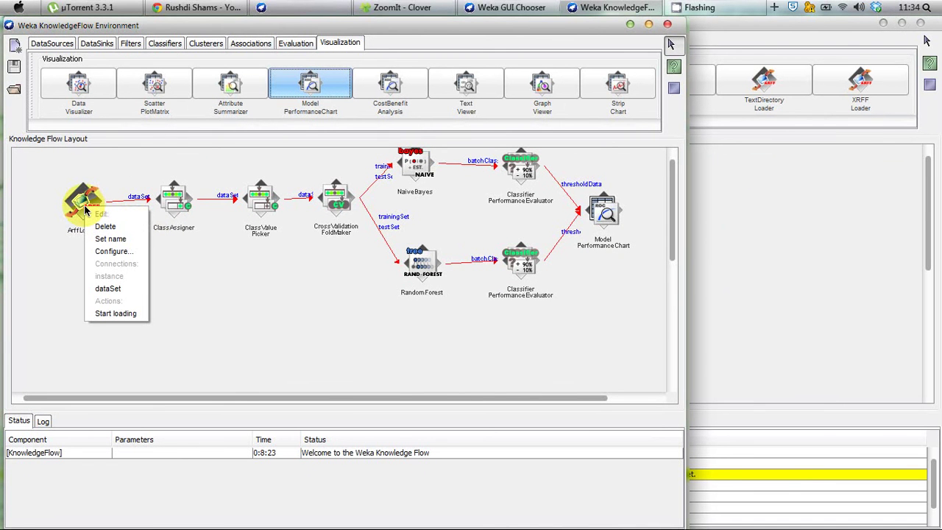
click(116, 315)
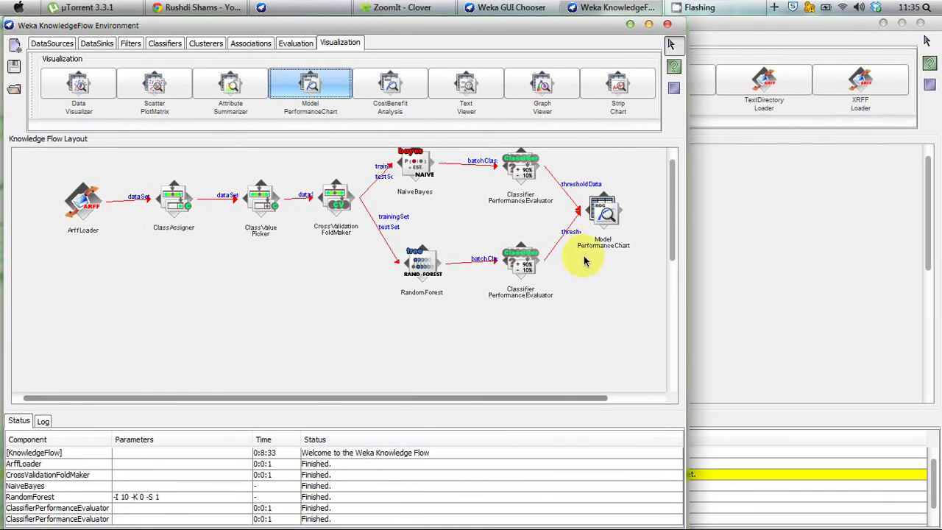
right_click(606, 217)
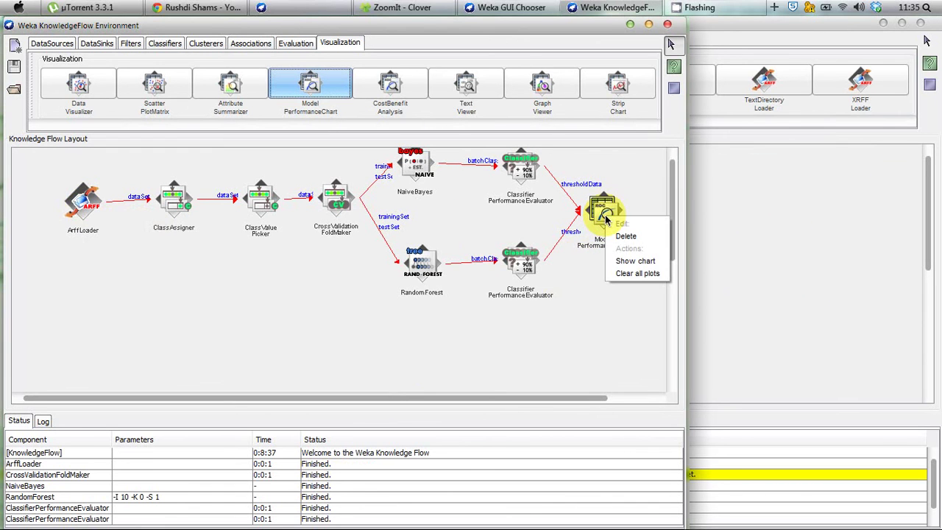
click(628, 262)
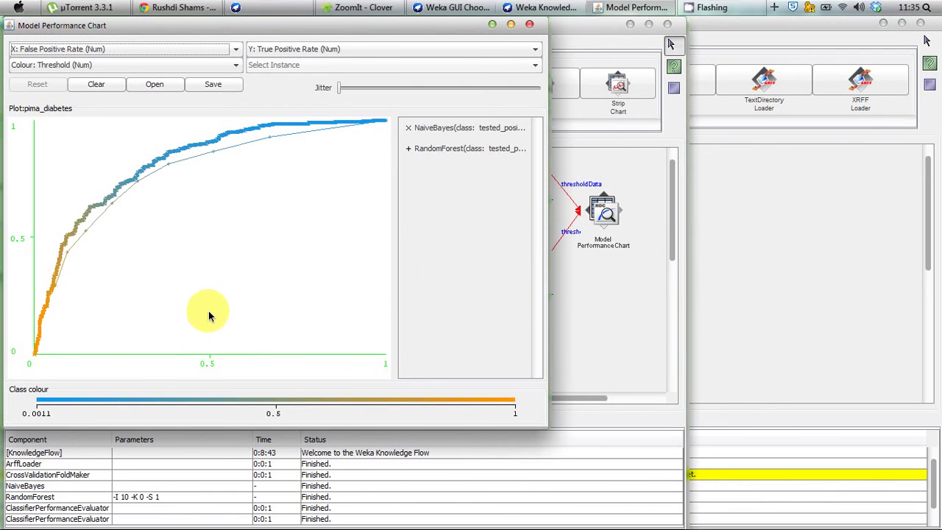